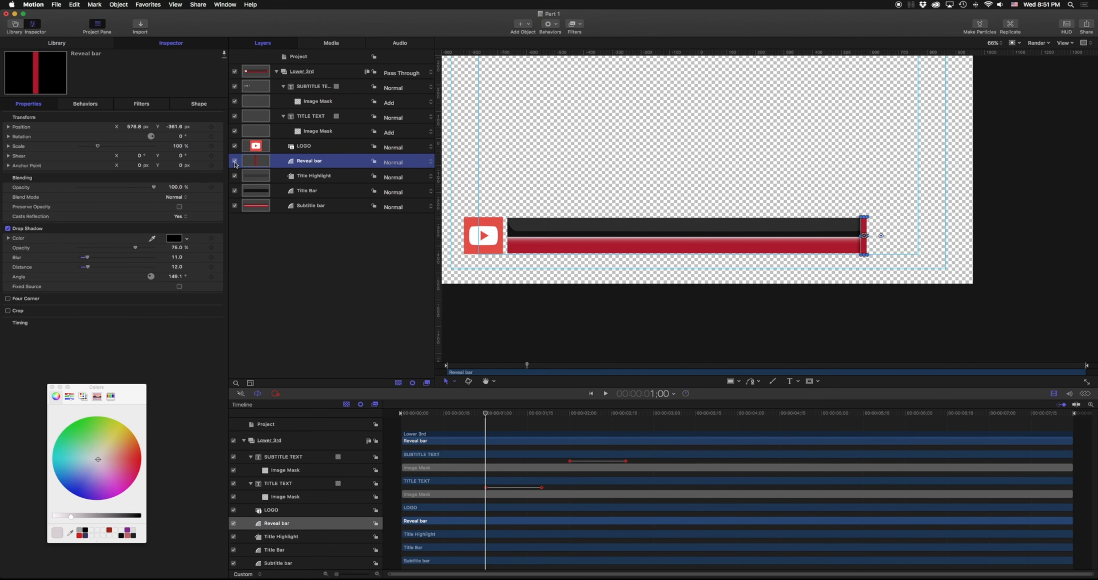
Solo the Reveal bar, keyframe Position at 1:00, and set Position X to -1203.5 at 0:00.
right_click(236, 164)
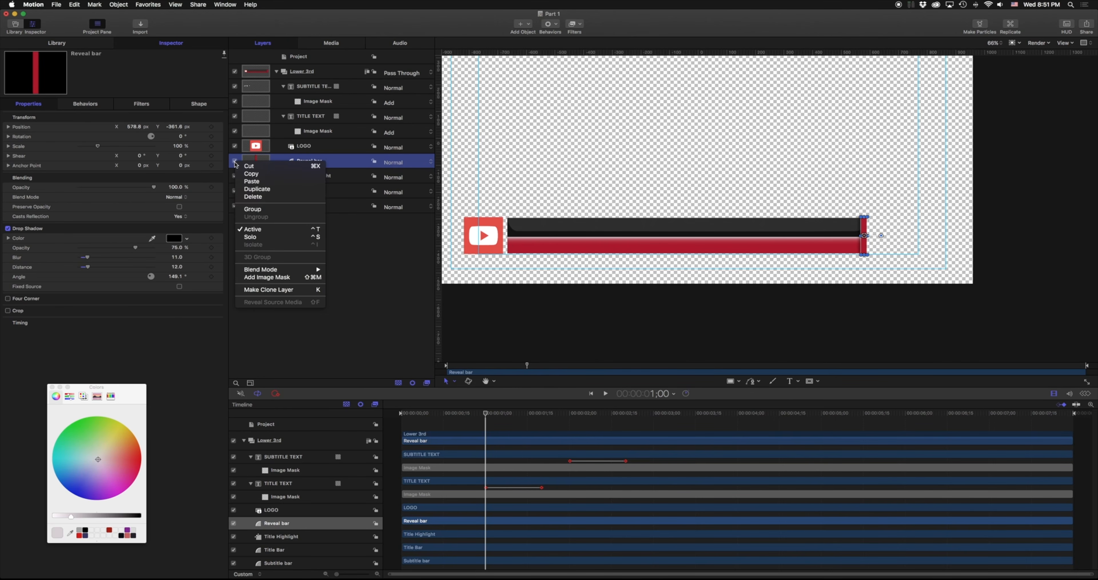
click(258, 234)
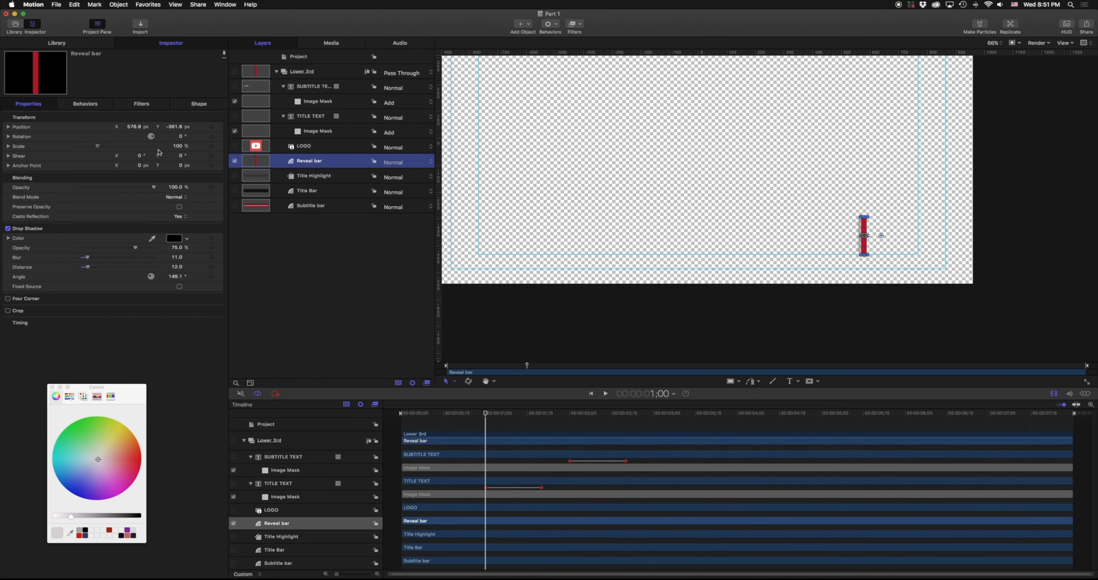
click(212, 127)
drag(486, 412, 386, 415)
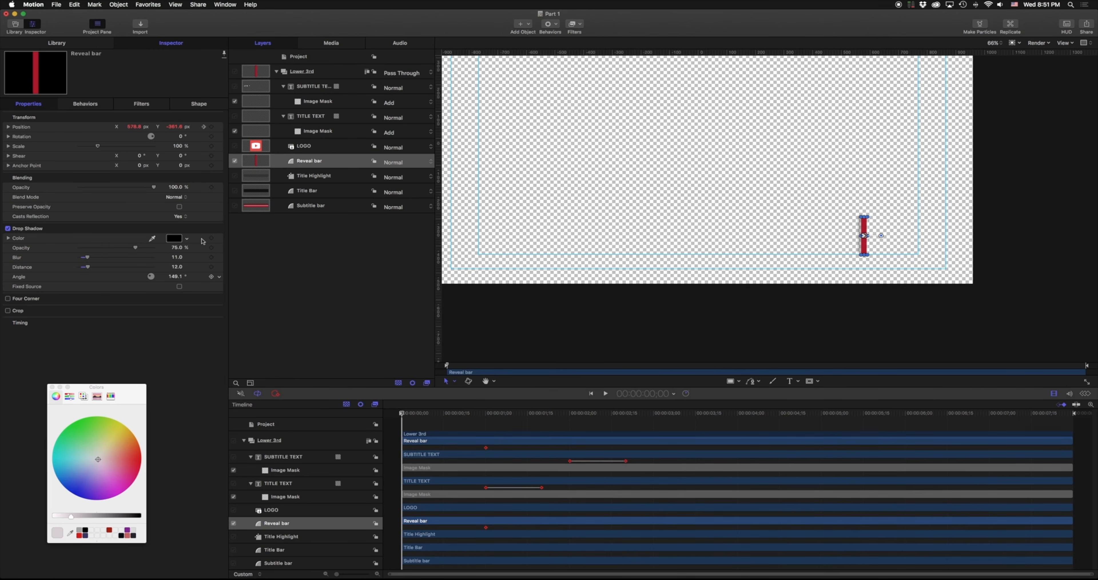
drag(140, 129, 128, 127)
drag(578, 164, 766, 157)
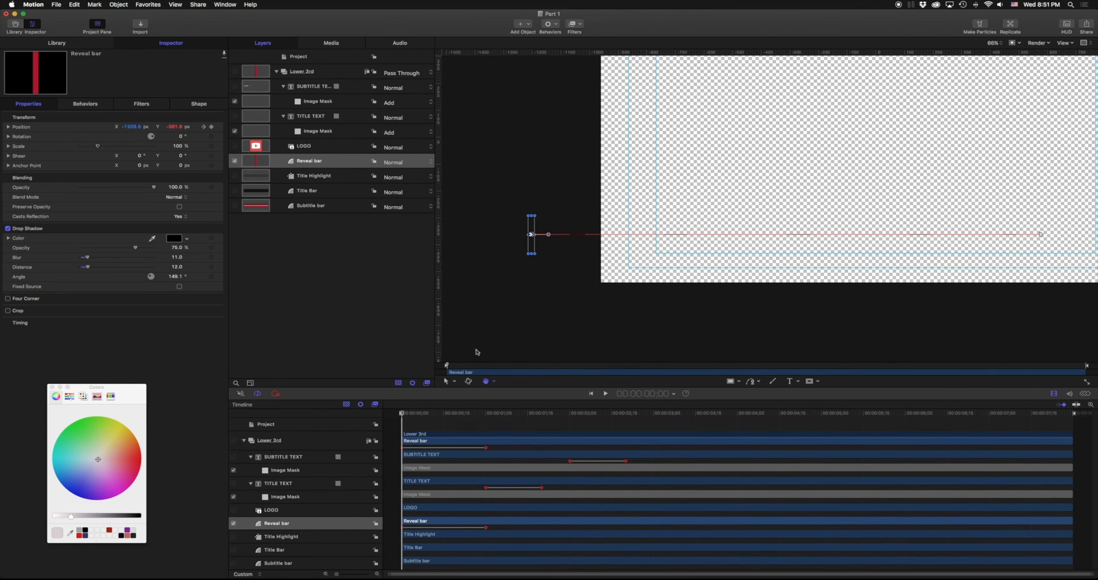
Preview the slide-in, then unsolo the Reveal bar and replay from the start.
key(space)
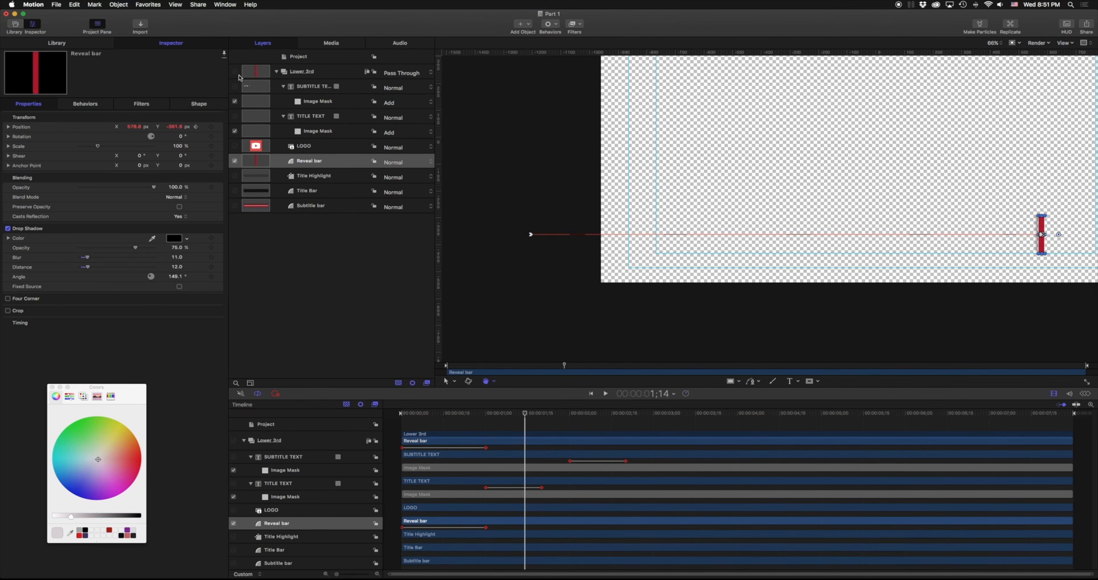
right_click(237, 163)
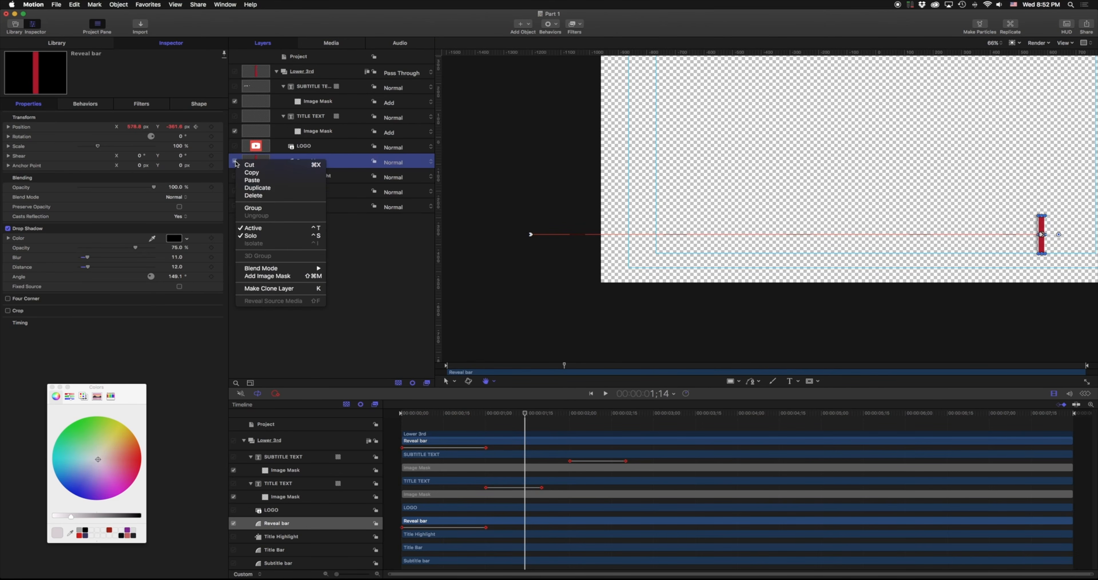
click(266, 236)
key(Home)
key(space)
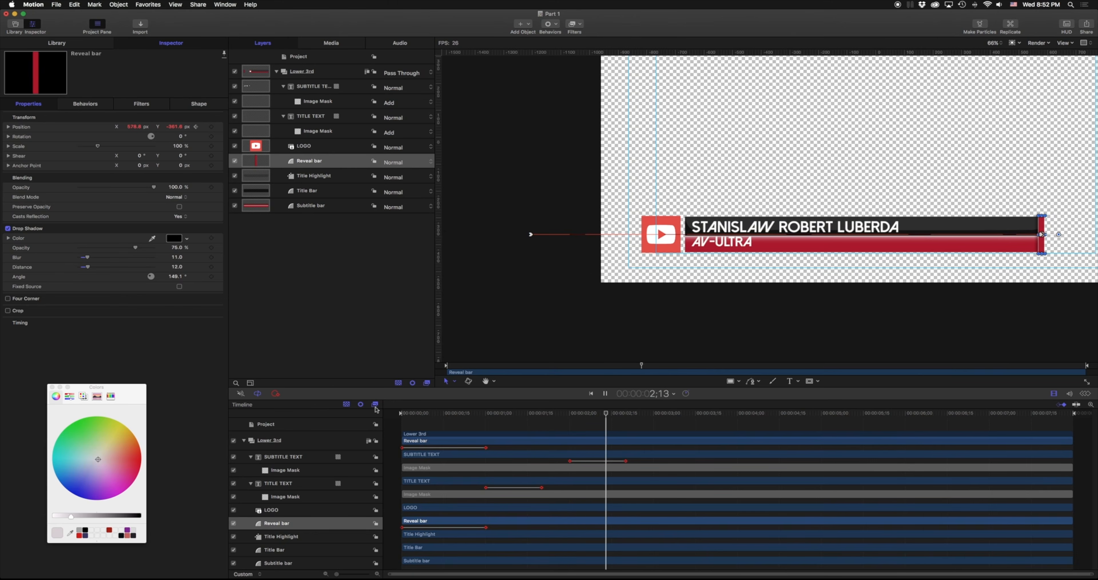
key(space)
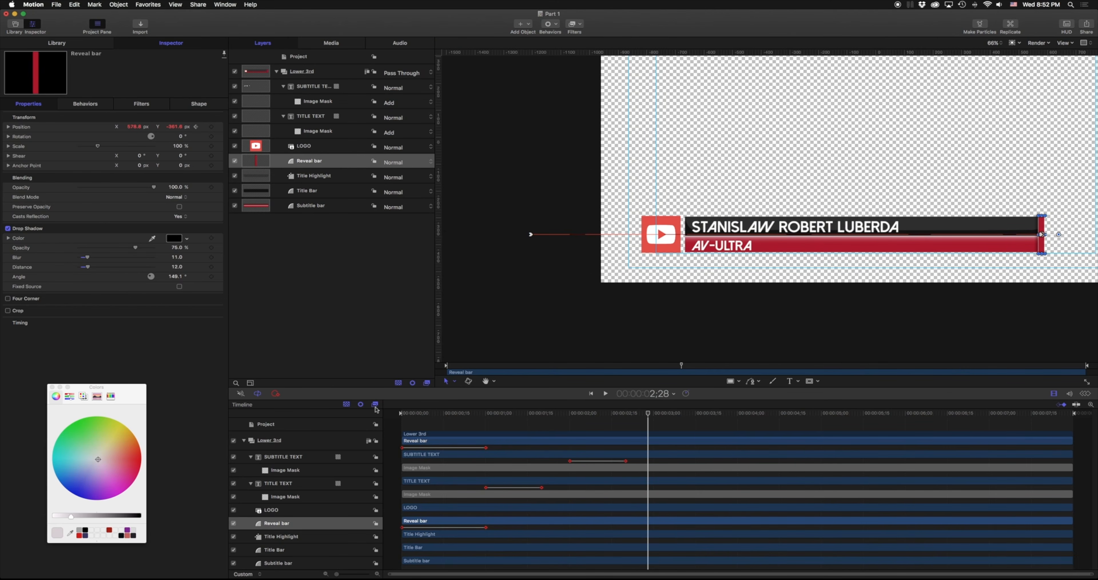
scroll(1042, 234, down, 3)
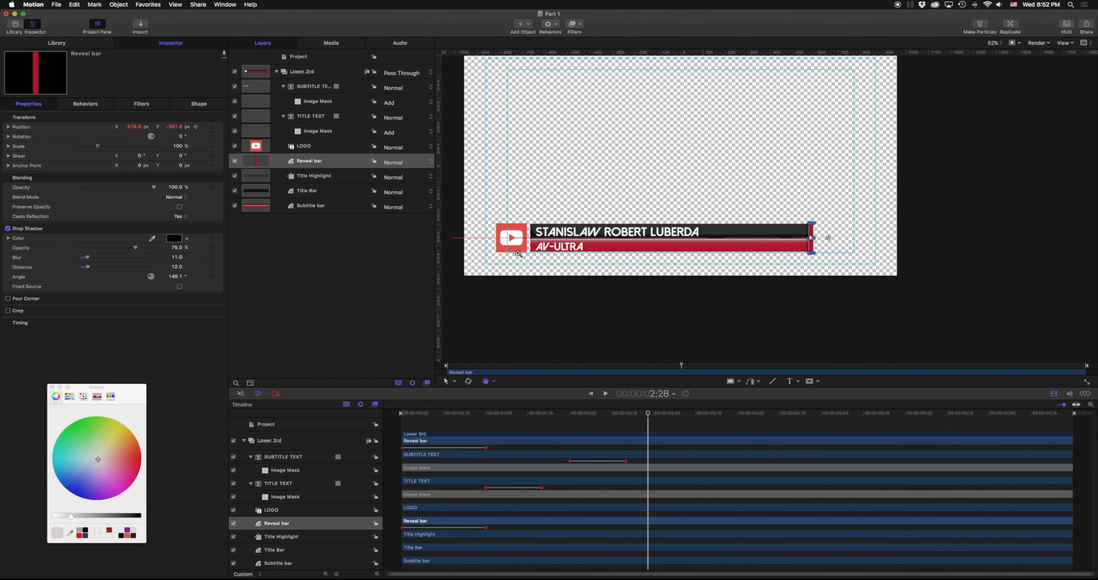
drag(516, 255, 566, 238)
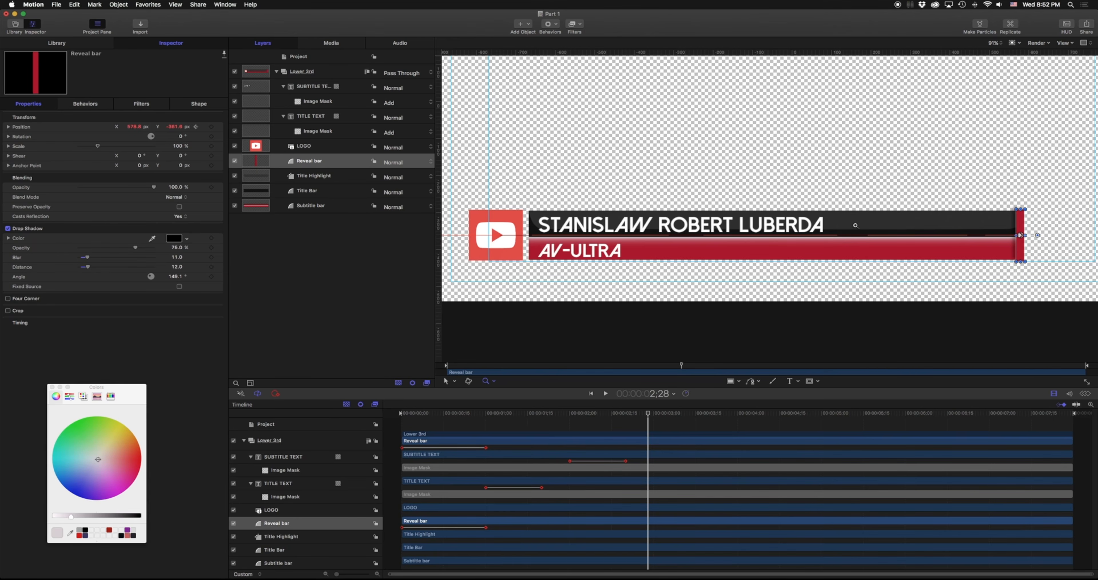
drag(855, 225, 698, 227)
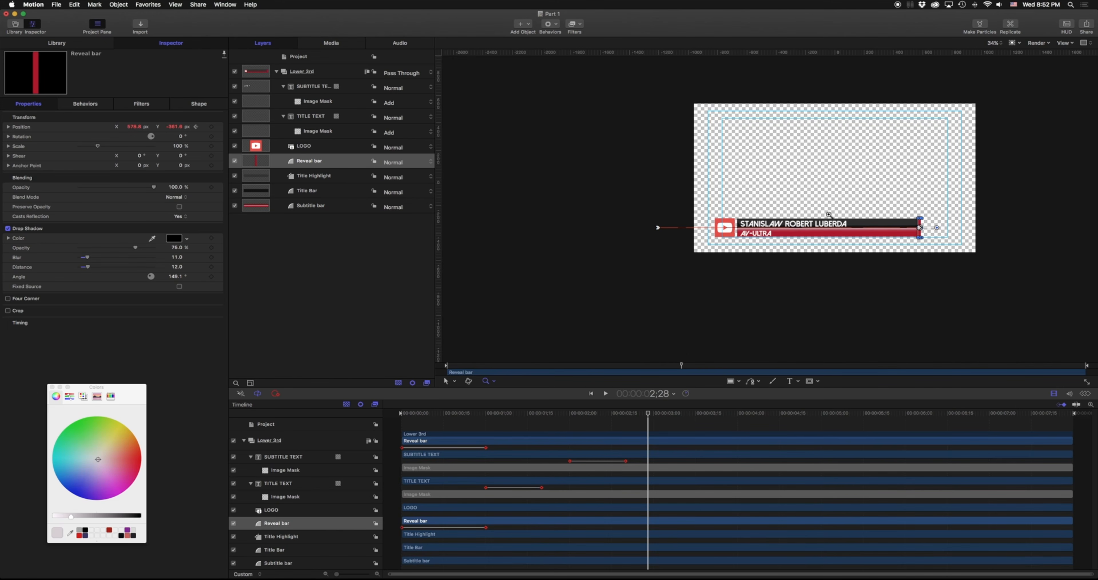
Duplicate the Subtitle bar layer and rename the copy REVEAL MASK.
click(311, 206)
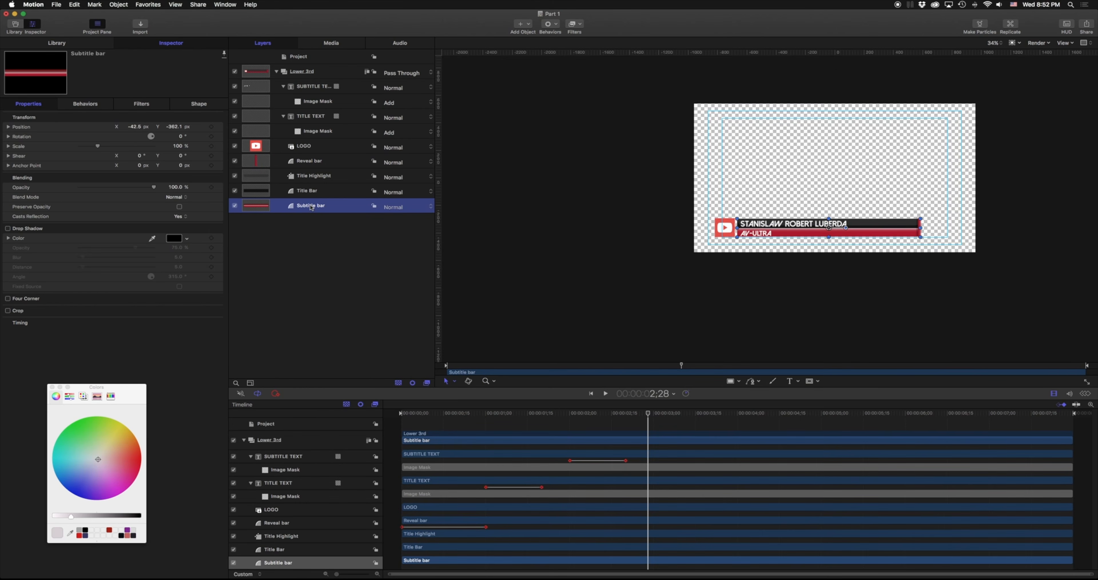
key(super+d)
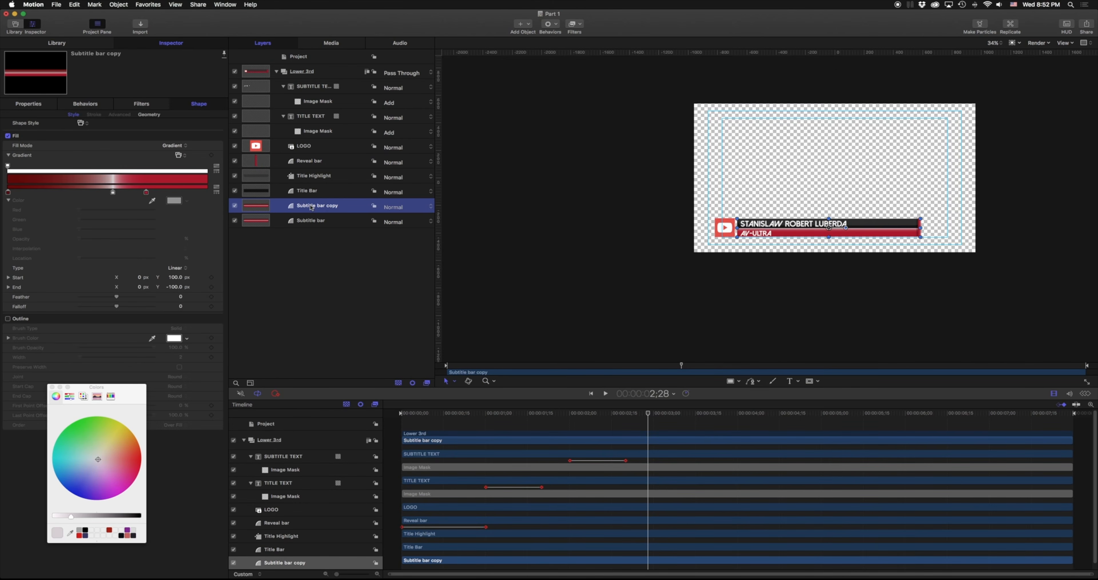
double_click(324, 207)
key(super+a)
text(RE)
key(Return)
Give REVEAL MASK a solid Color fill, move it to the top of Lower 3rd, and stretch it far left.
click(175, 145)
click(171, 138)
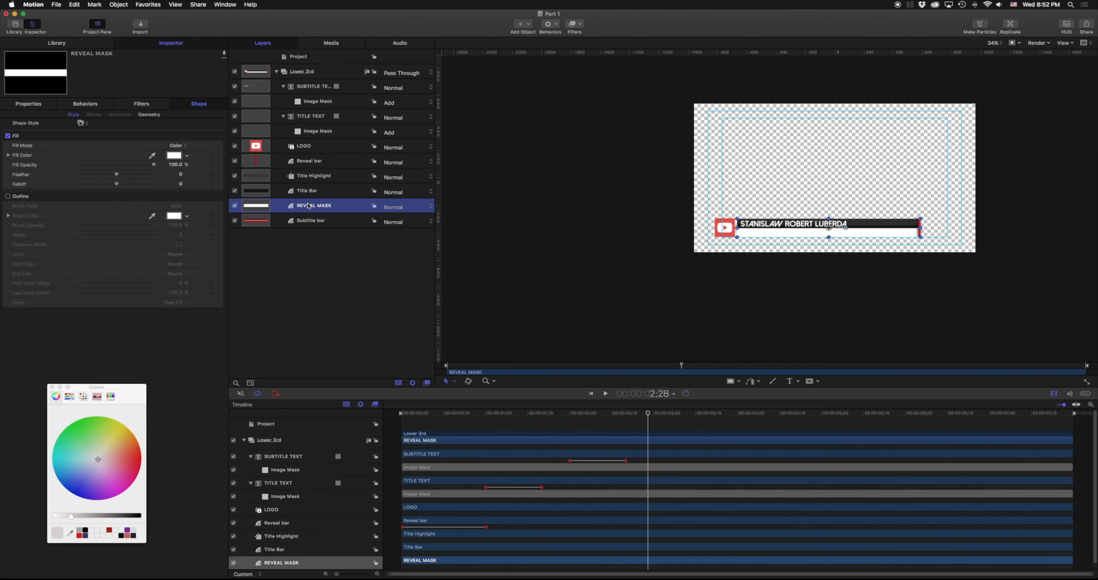
drag(310, 208, 303, 79)
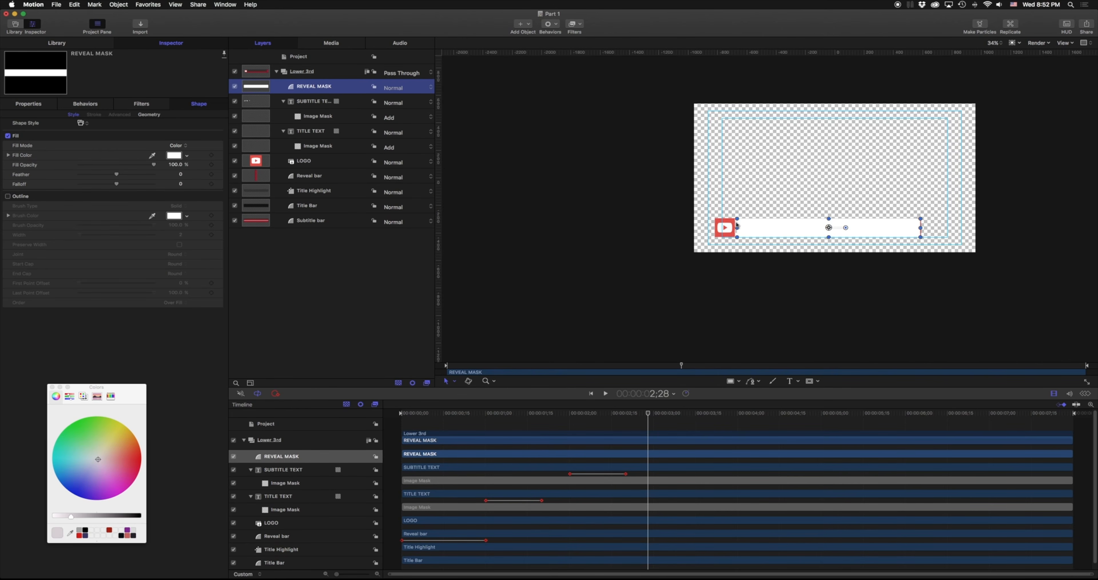
drag(738, 226, 536, 226)
Raise the mask's top edge slightly and show the canvas background as solid black.
key(z)
click(767, 225)
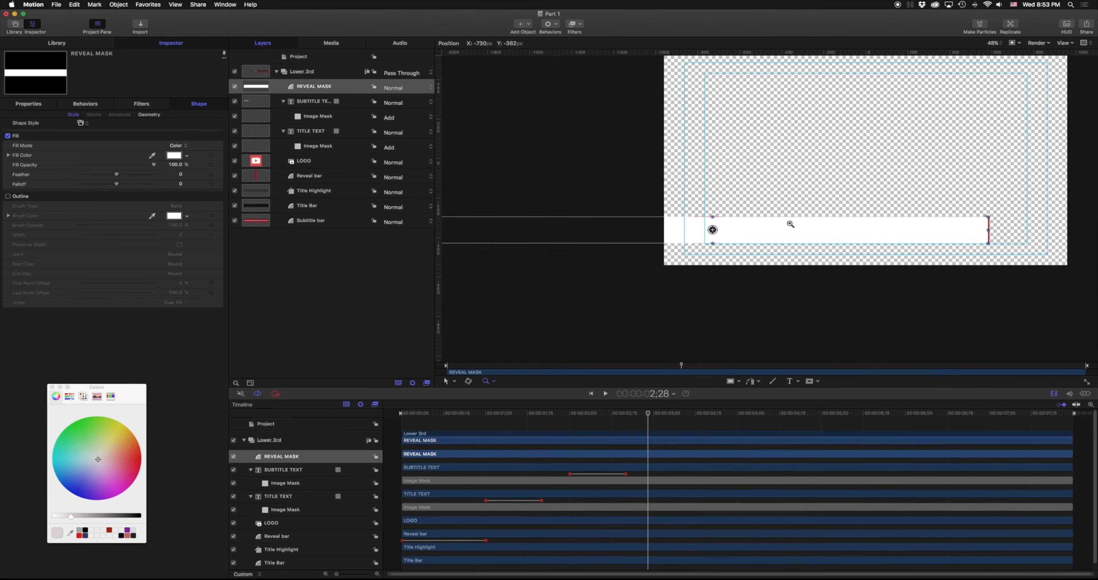
drag(817, 222, 702, 217)
key(h)
key(s)
drag(542, 208, 541, 204)
key(z)
mouse_move(785, 240)
mouse_down()
mouse_move(814, 238)
mouse_move(801, 236)
mouse_up()
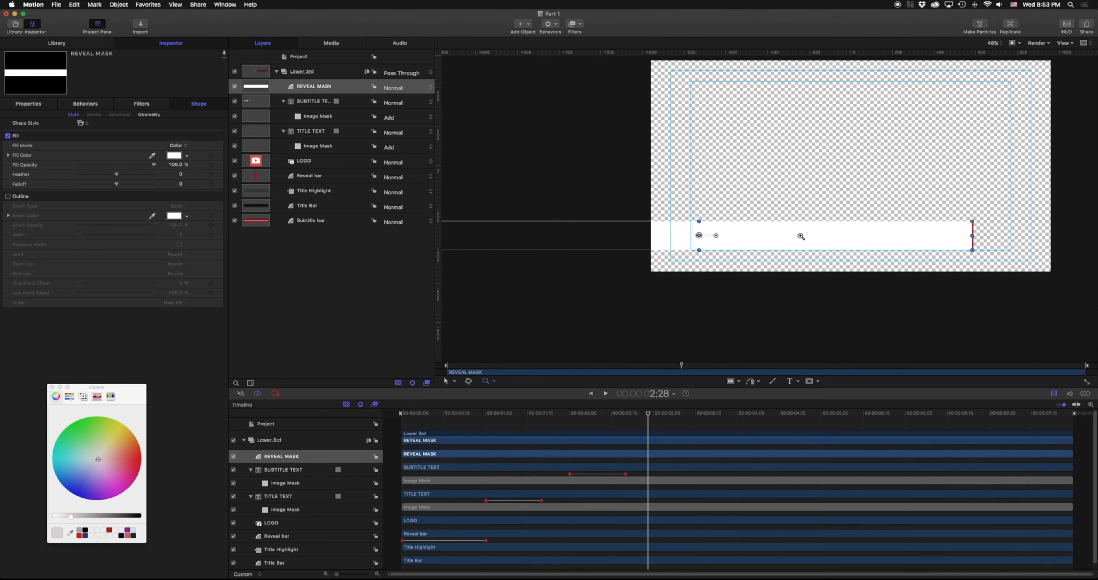
key(shift+c)
key(shift+c)
Keep the black canvas background and slide the mask right toward Position X about 1893.
click(1015, 42)
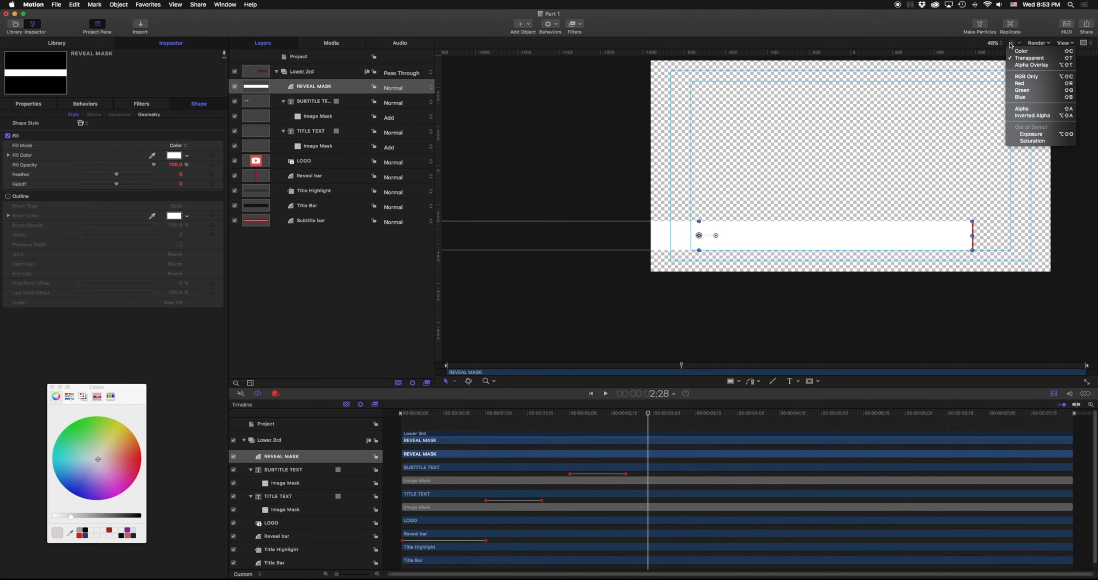
click(1032, 54)
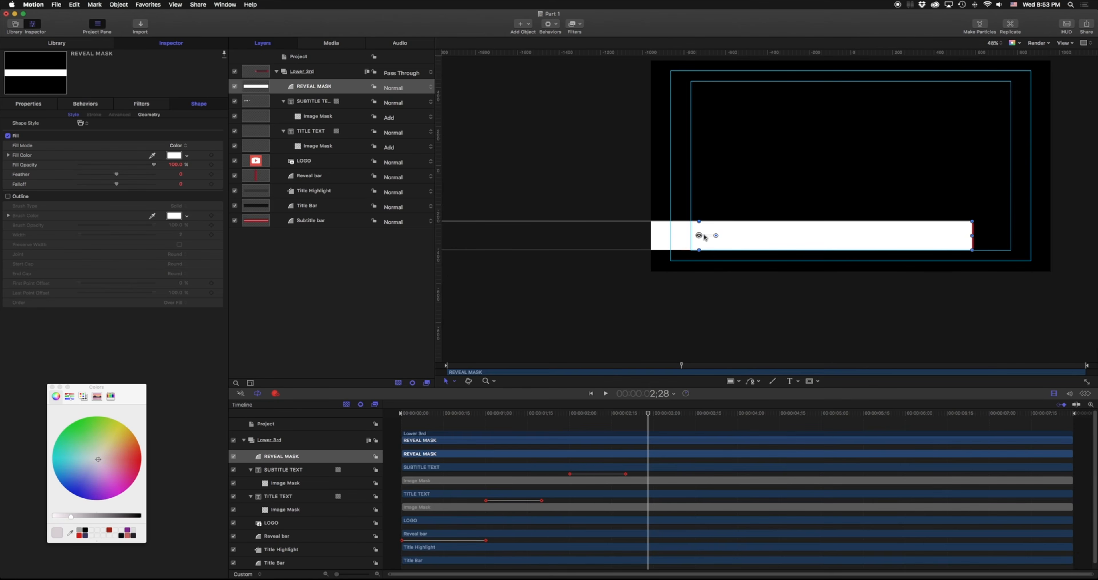
click(36, 102)
drag(123, 126, 133, 129)
Move the mask down against the Reveal bar's right edge to line up with the bars.
key(z)
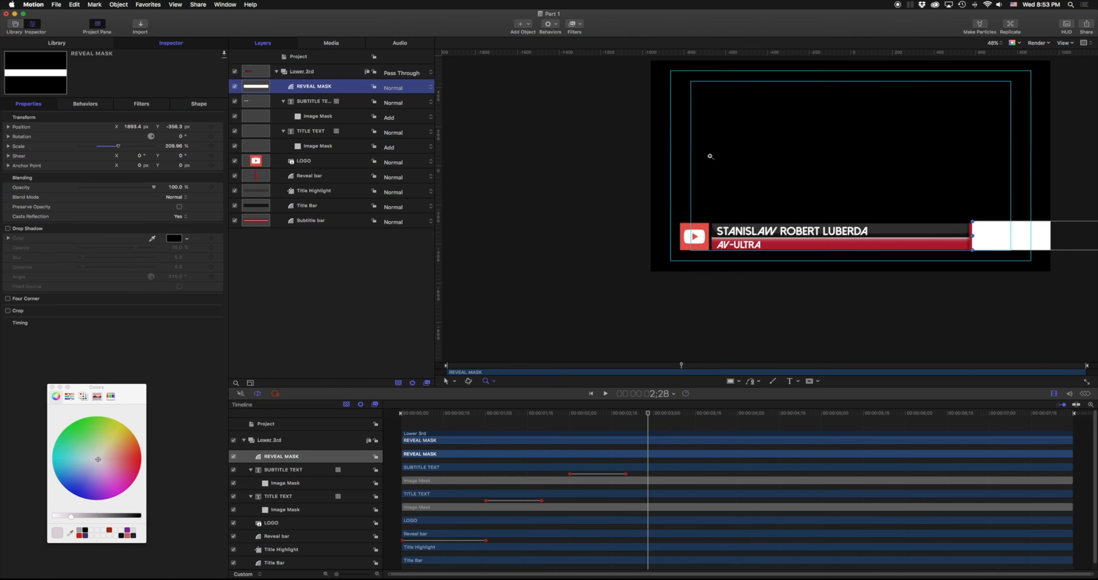
drag(968, 248, 1059, 247)
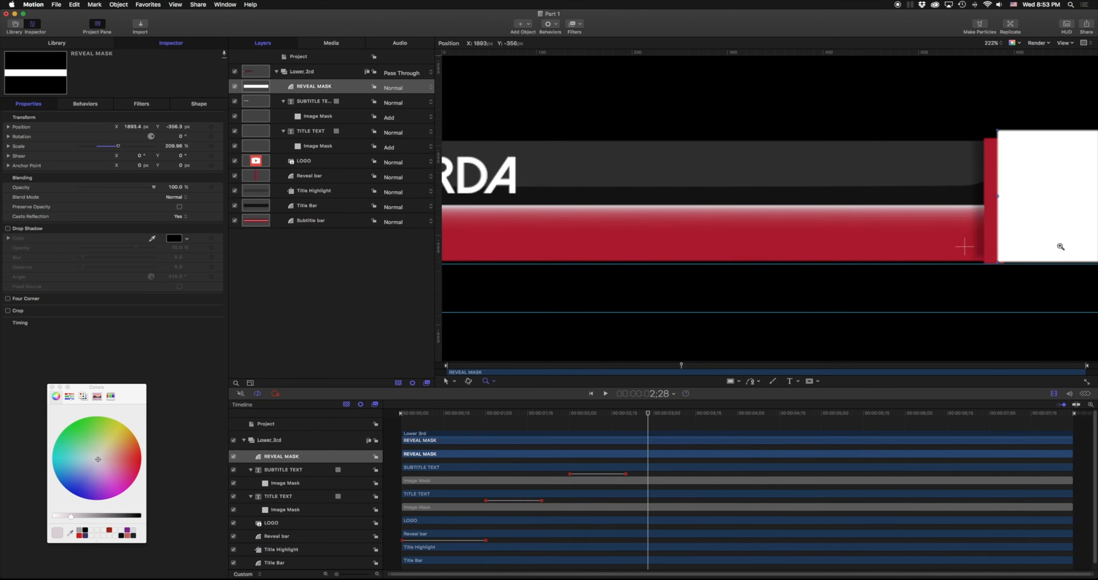
key(h)
drag(968, 248, 661, 245)
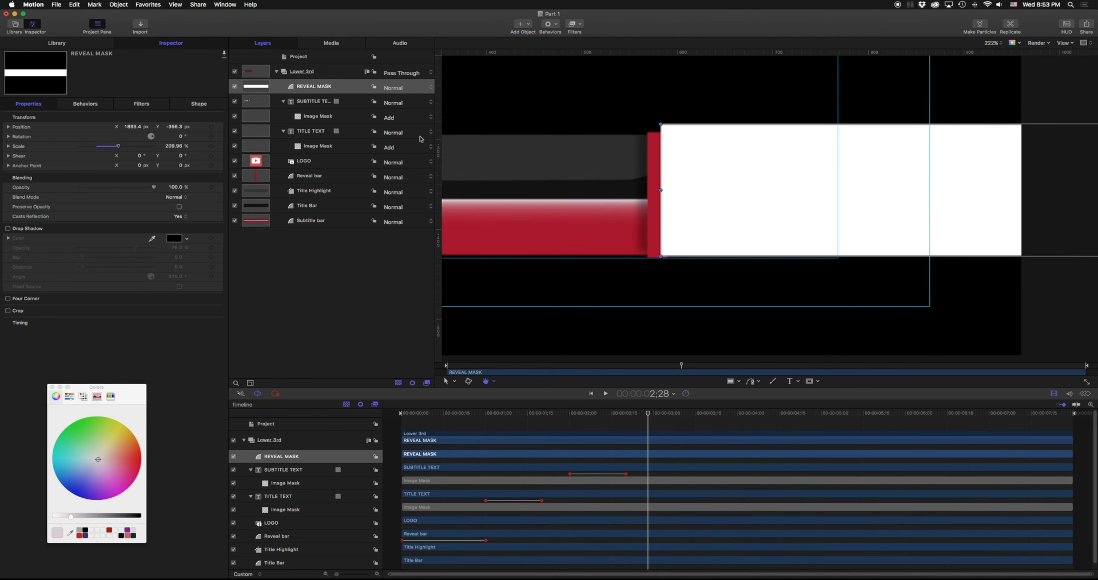
drag(173, 129, 175, 128)
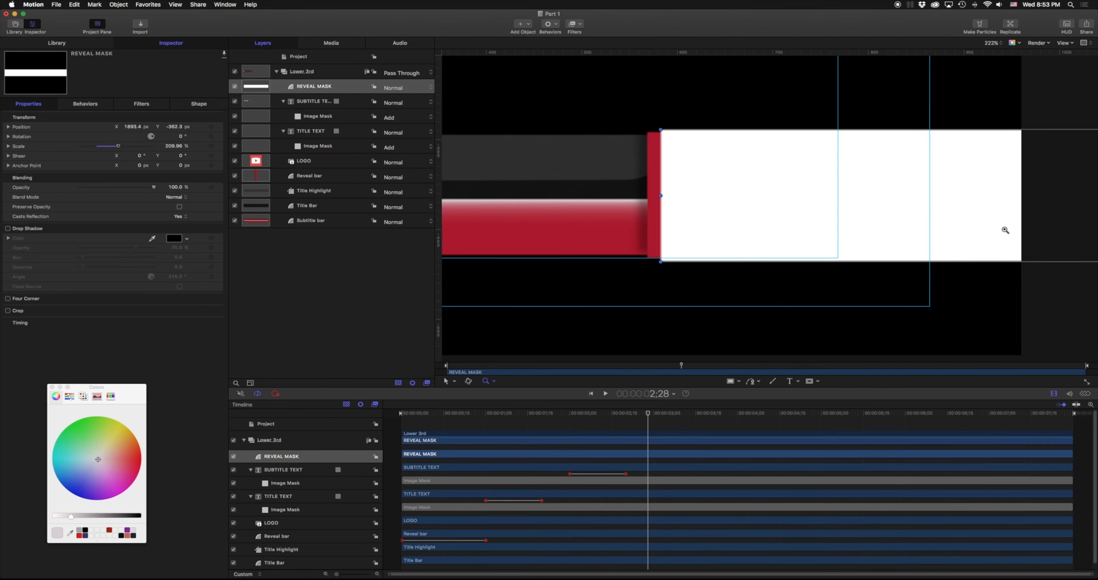
scroll(1041, 216, down, 1)
scroll(1040, 216, down, 5)
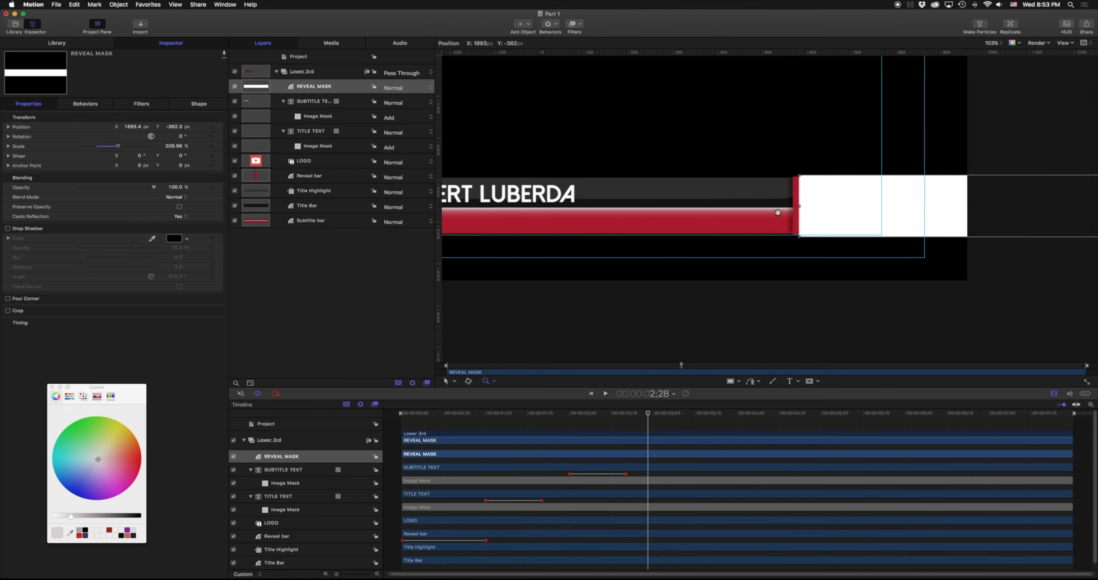
Fine-tune REVEAL MASK to Position Y -363.1 so it aligns with the bars.
key(h)
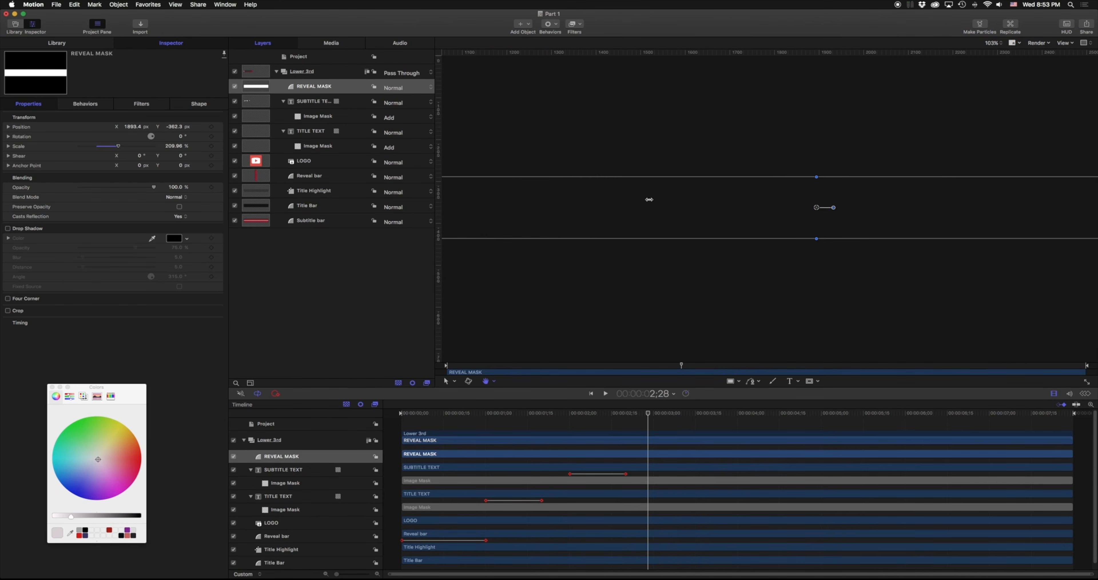
key(z)
scroll(845, 181, up, 5)
drag(855, 179, 658, 212)
click(314, 86)
drag(175, 127, 178, 128)
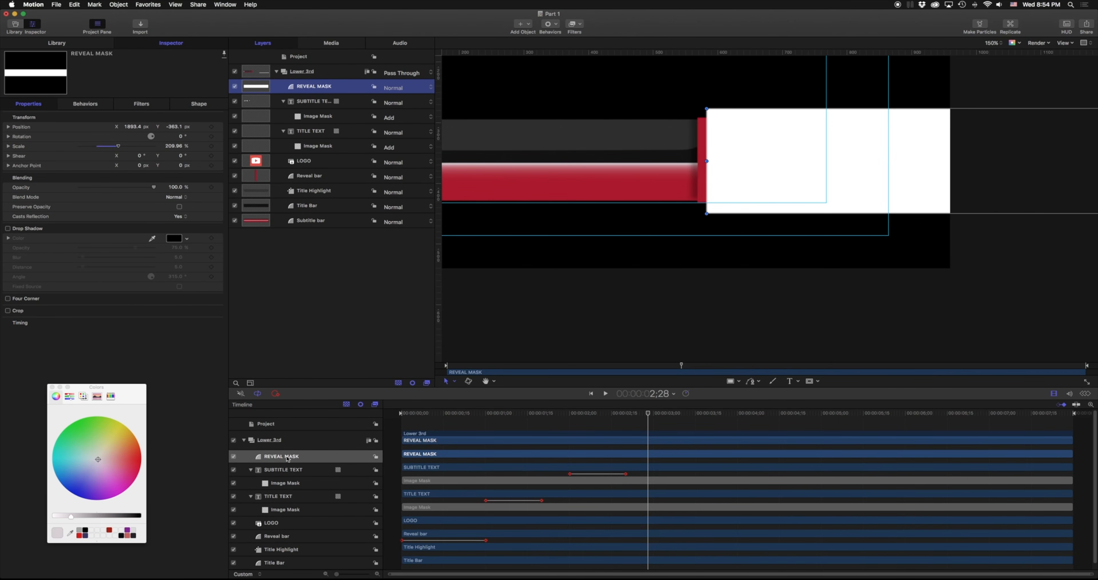
Attach a Link behavior from Library > Behaviors to REVEAL MASK.
click(85, 46)
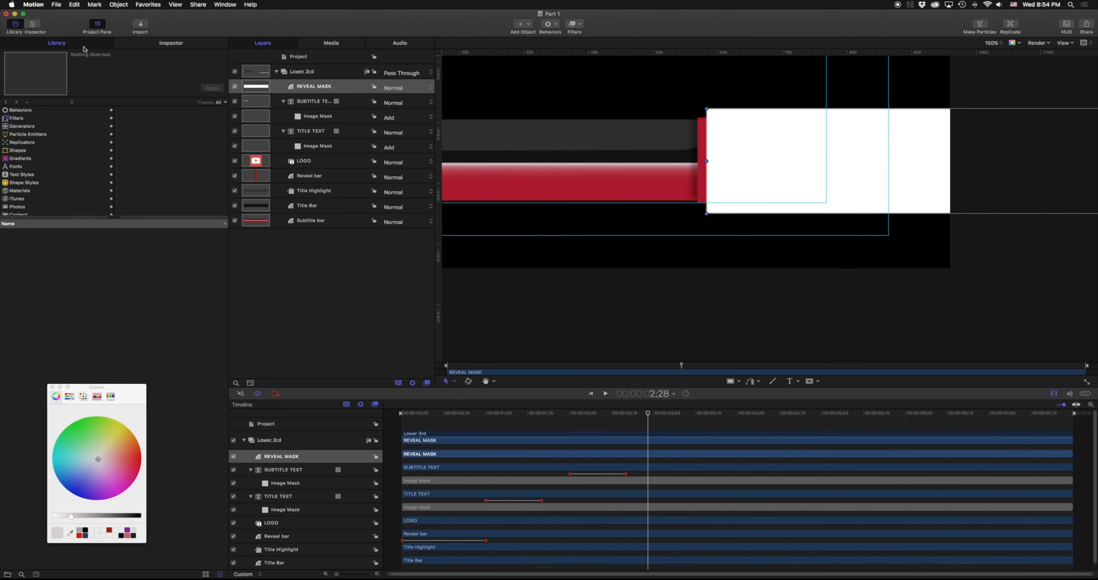
click(13, 111)
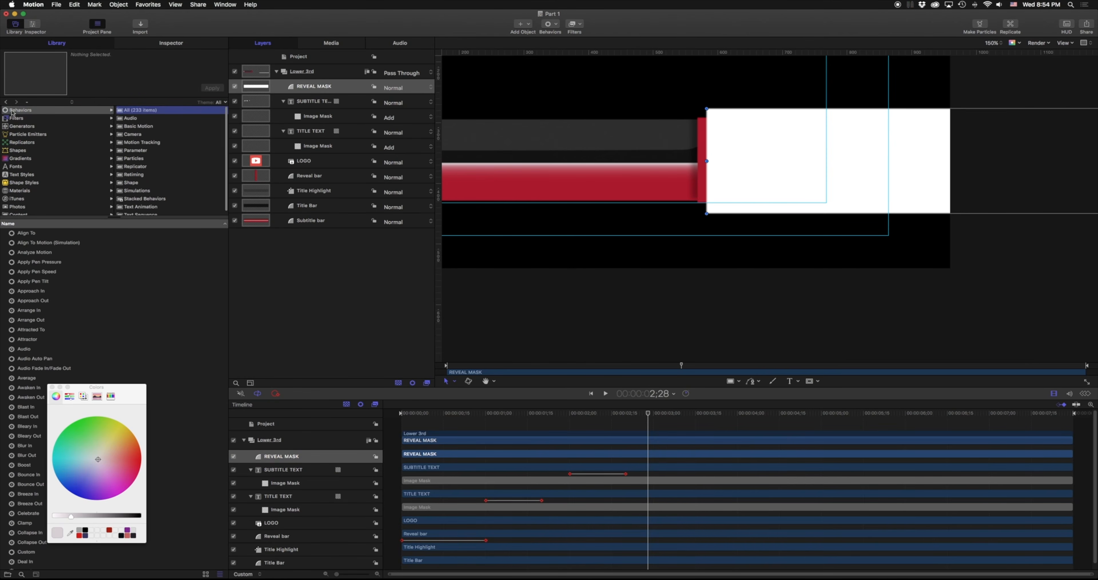
click(52, 387)
scroll(47, 460, down, 10)
scroll(47, 460, down, 20)
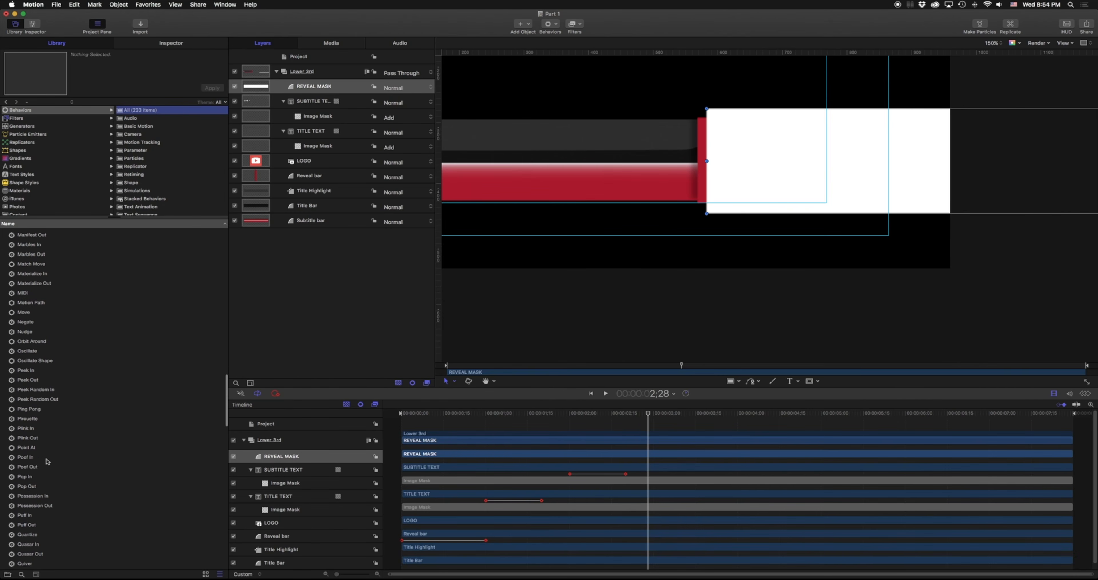
scroll(47, 461, up, 2)
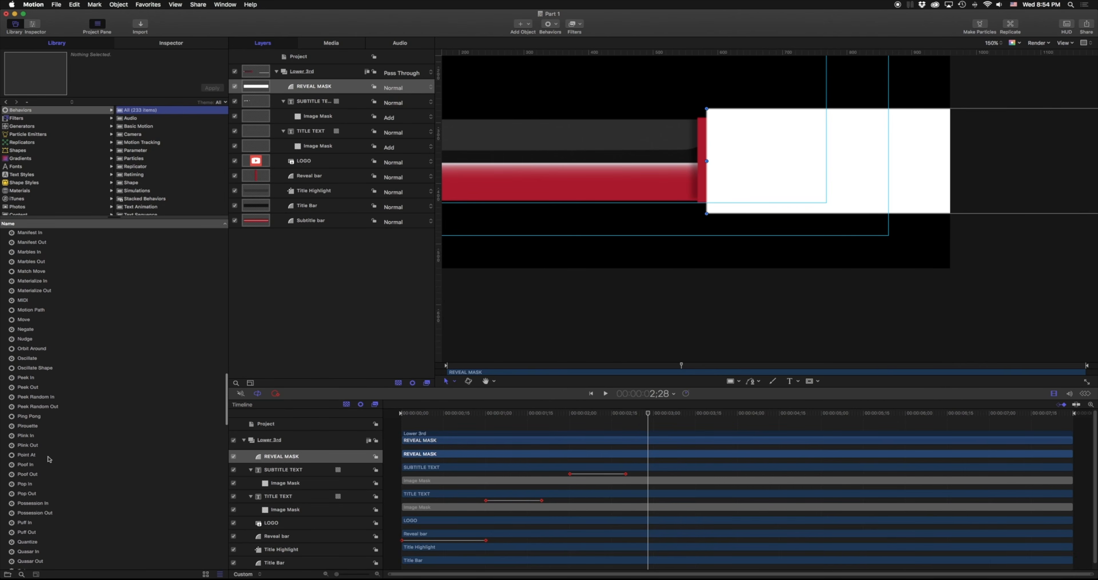
scroll(49, 459, up, 1)
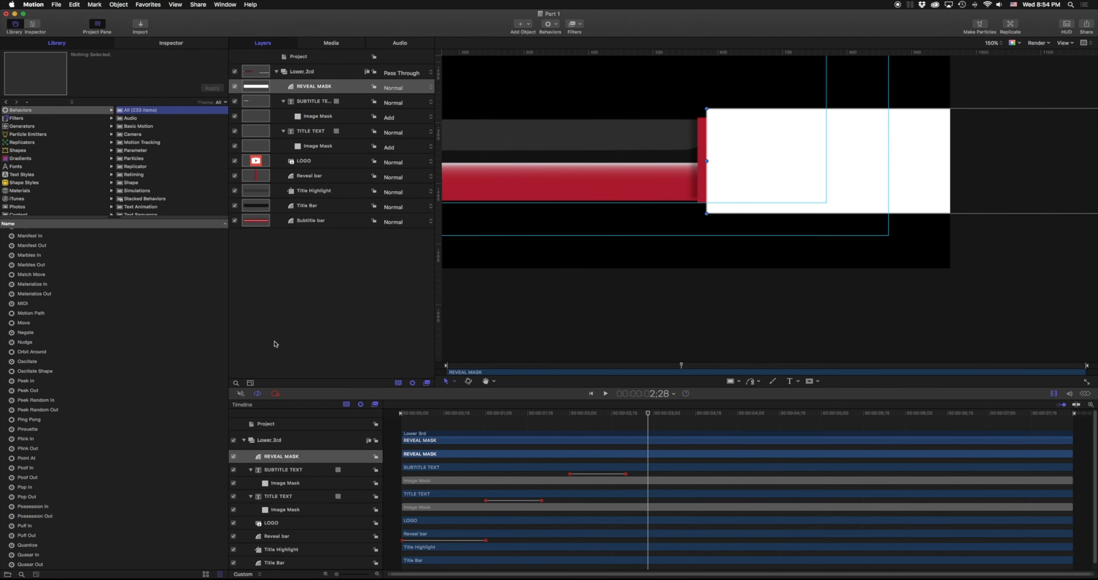
scroll(24, 311, up, 10)
drag(23, 308, 281, 458)
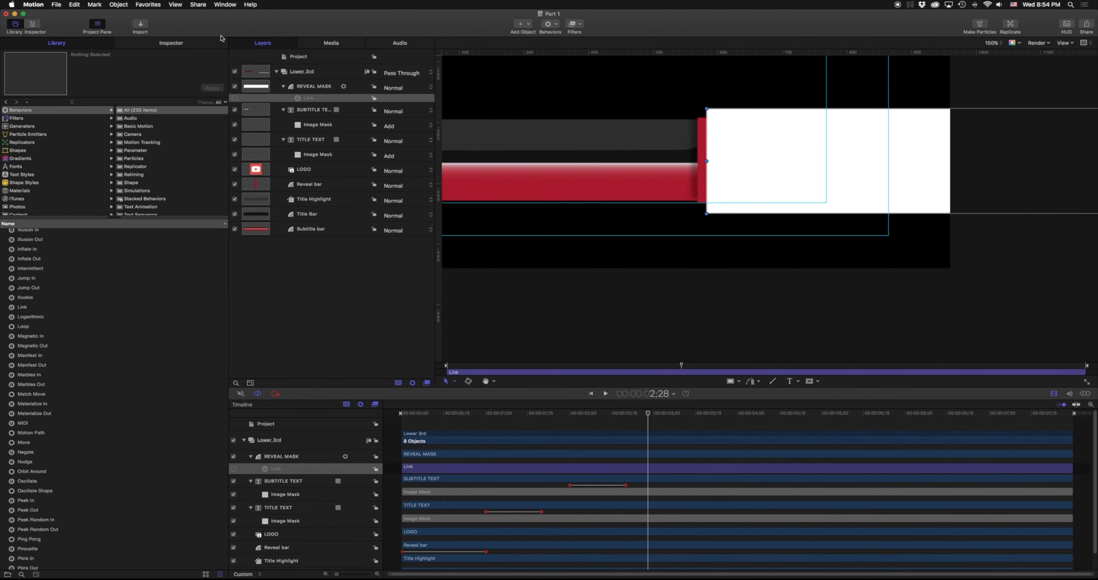
Make Reveal bar the Link's Source Object and set Apply To to Transform > Position > All.
click(235, 98)
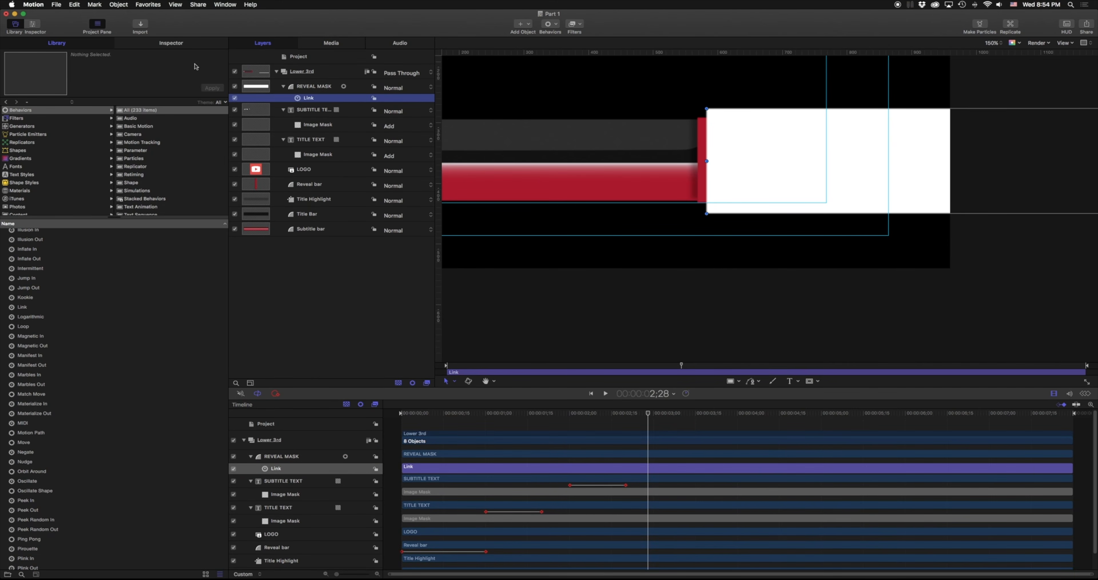
click(170, 43)
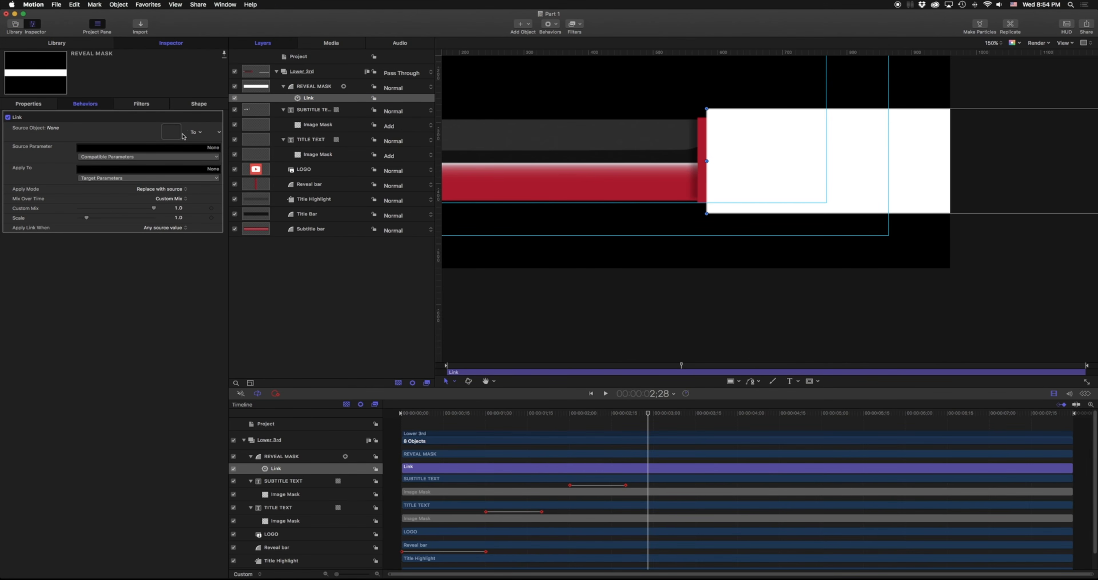
scroll(286, 525, down, 2)
drag(286, 525, 177, 135)
click(215, 179)
mouse_move(210, 185)
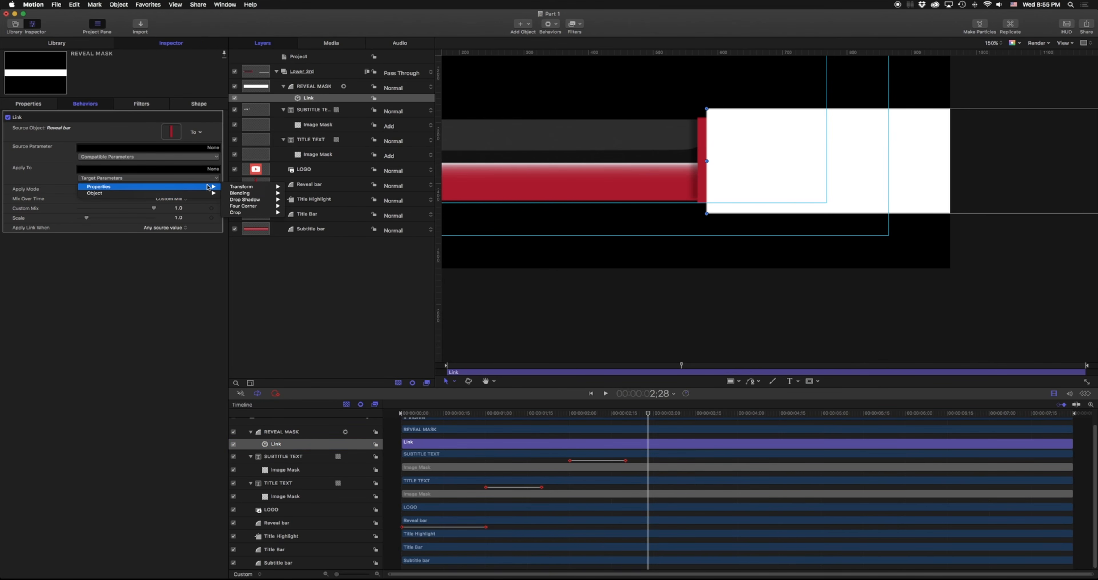
mouse_move(256, 187)
mouse_move(300, 189)
click(361, 186)
Set the Link's Source Parameter to Transform > Position > All and view the whole mask.
click(217, 157)
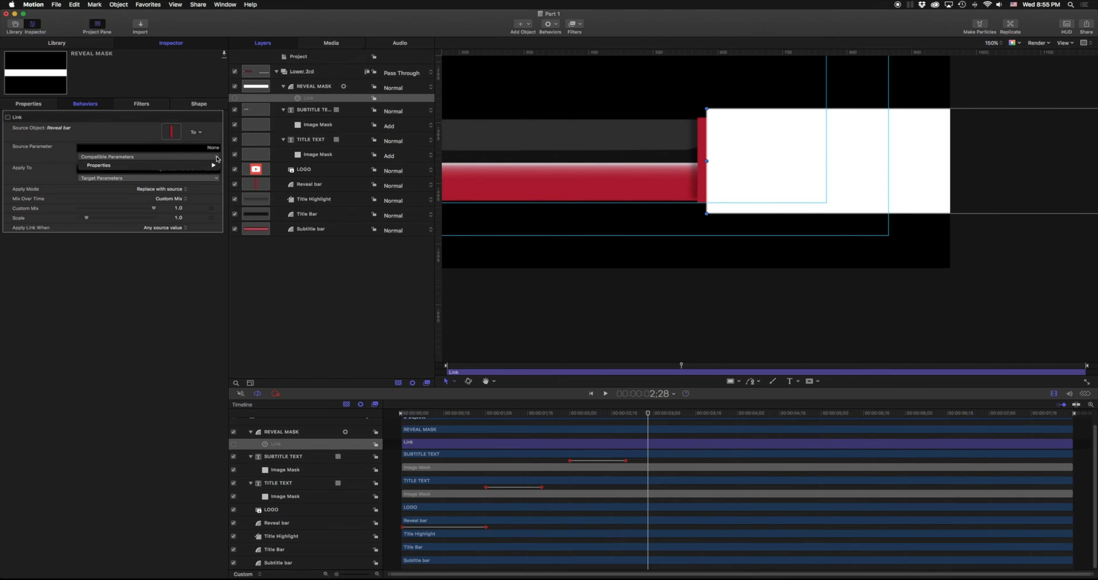
mouse_move(215, 168)
mouse_move(255, 166)
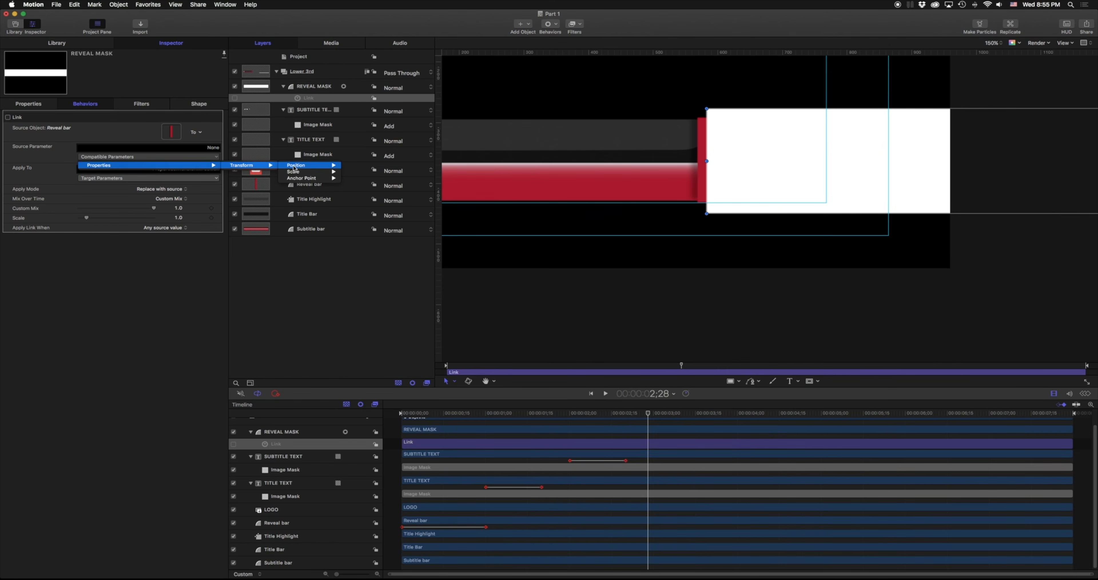
click(353, 165)
key(z)
mouse_move(720, 162)
mouse_down()
mouse_move(701, 164)
mouse_move(757, 162)
mouse_move(687, 162)
mouse_move(757, 160)
mouse_move(723, 164)
mouse_up()
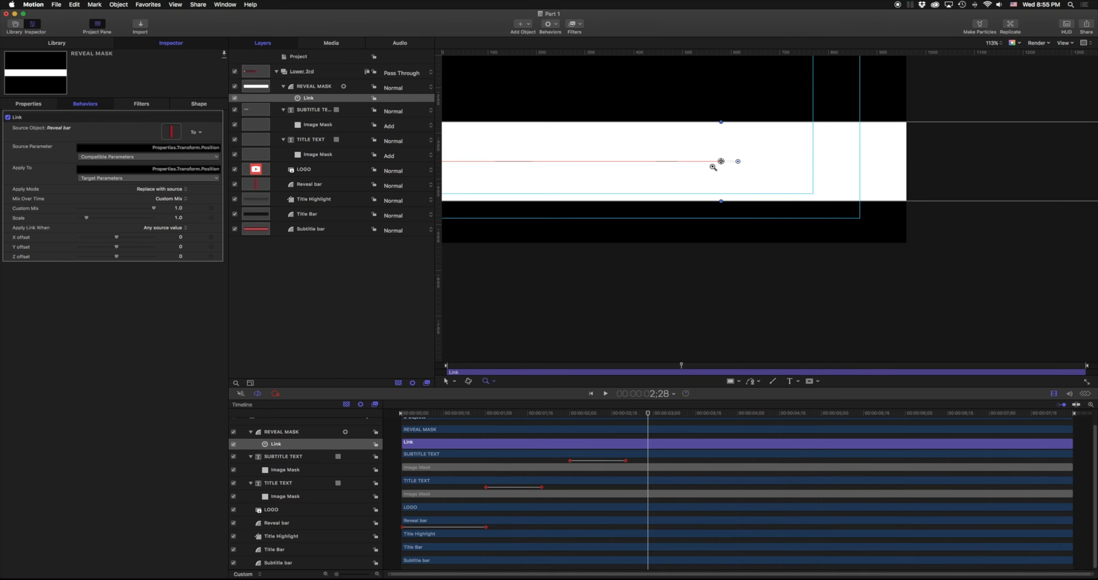
drag(731, 159, 667, 166)
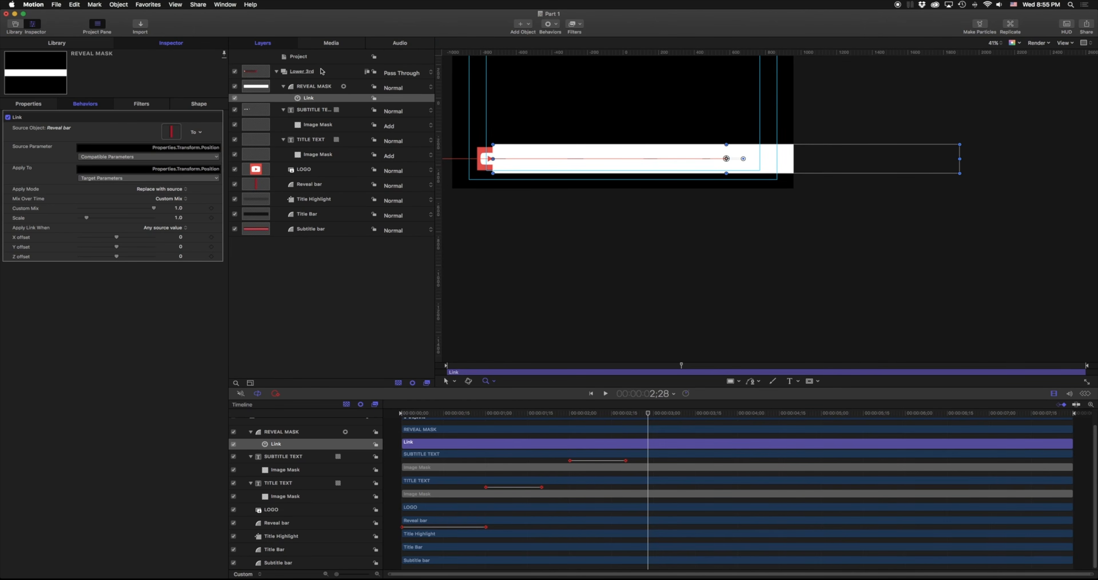
Set REVEAL MASK's Anchor Point X to about -627 px, uncovering the title and subtitle.
click(312, 87)
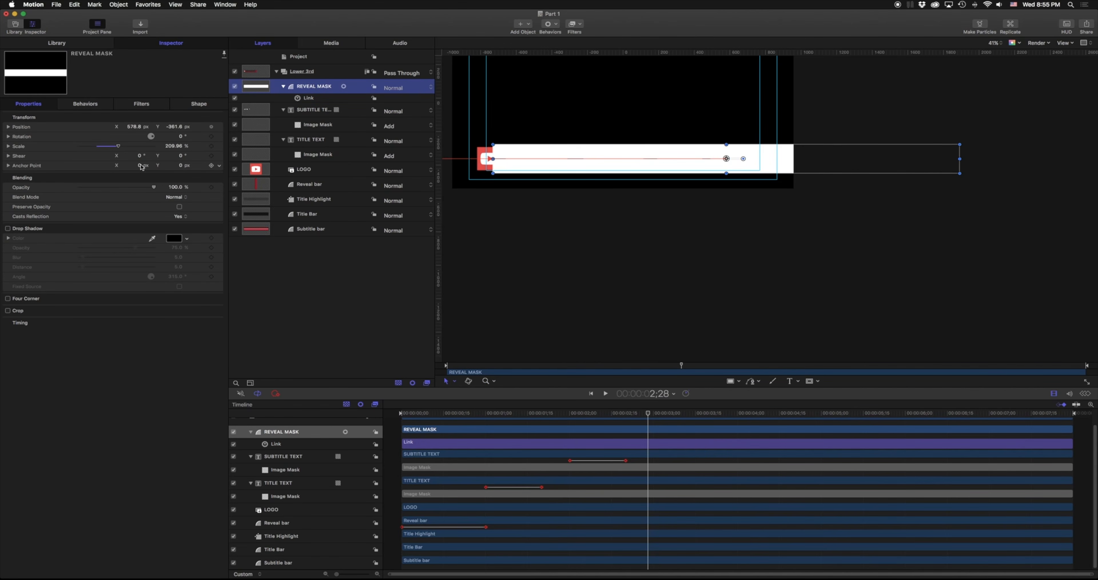
mouse_move(139, 165)
mouse_down()
mouse_move(97, 165)
mouse_move(140, 166)
mouse_up()
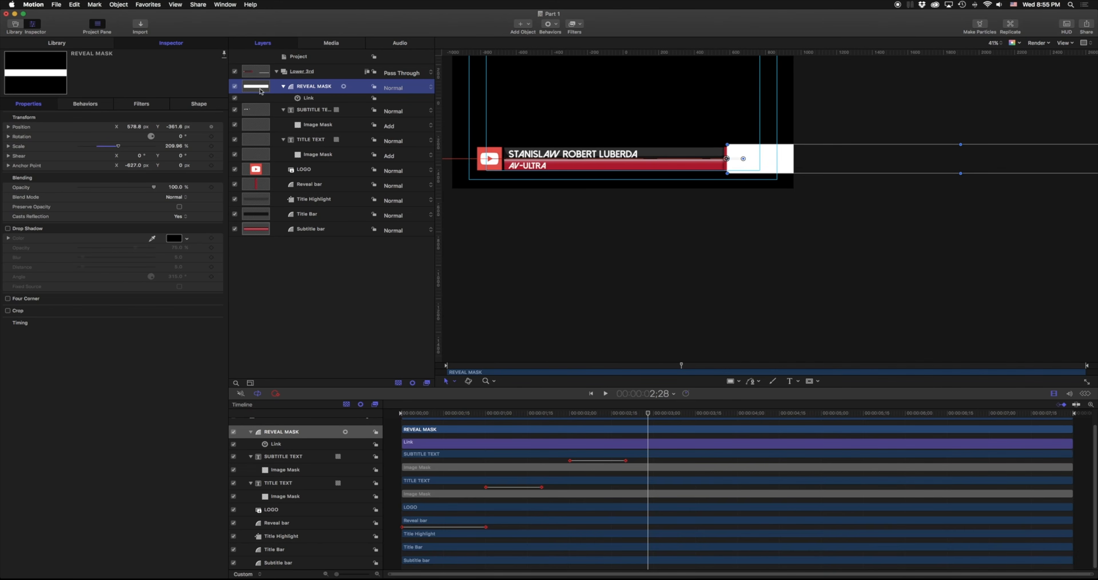
click(301, 72)
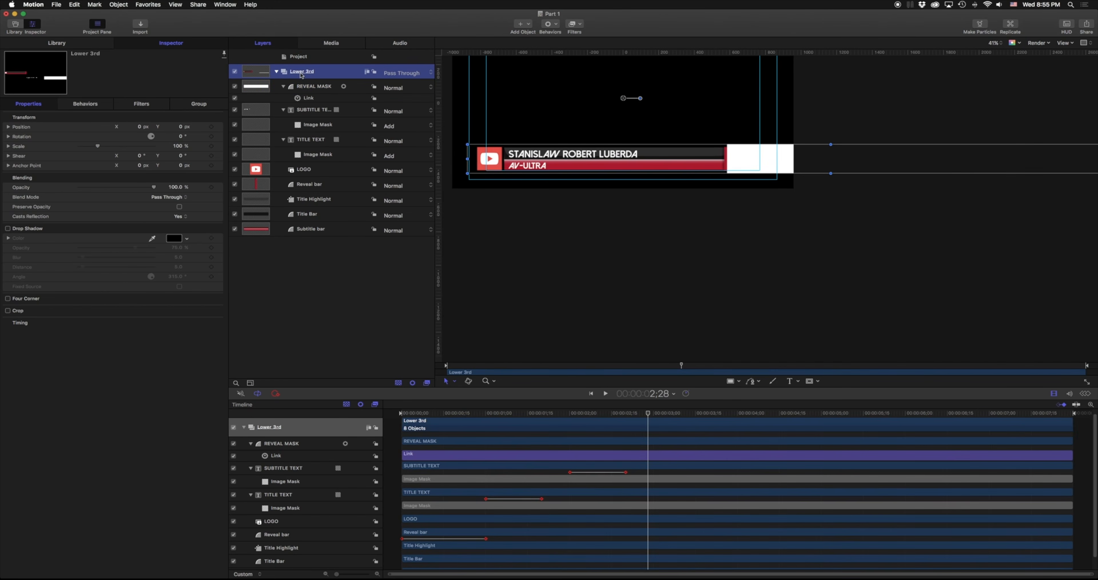
Move the Reveal bar into a new group above Lower 3rd and name it Reveal.
drag(309, 187, 288, 63)
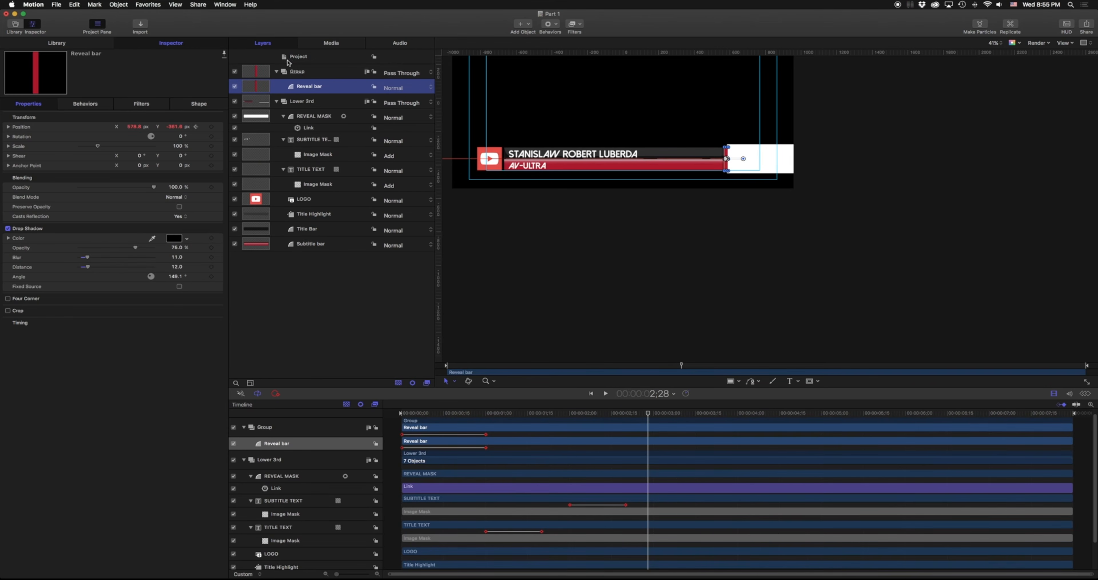
double_click(305, 73)
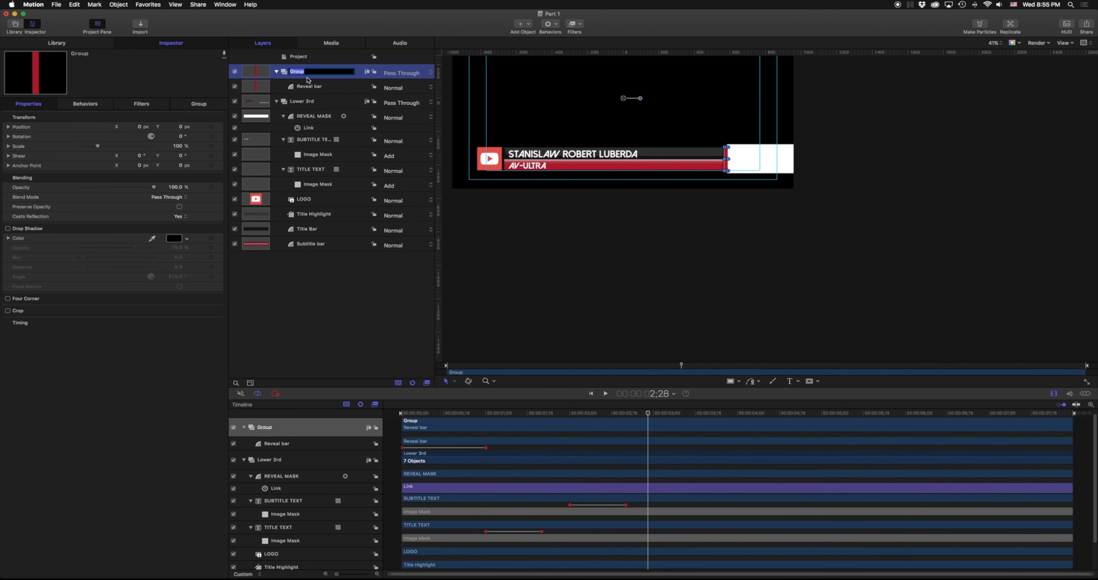
text(Reveal)
click(295, 103)
Add an inverted Image Mask sourced from REVEAL MASK to Lower 3rd, then re-enable REVEAL MASK.
right_click(295, 103)
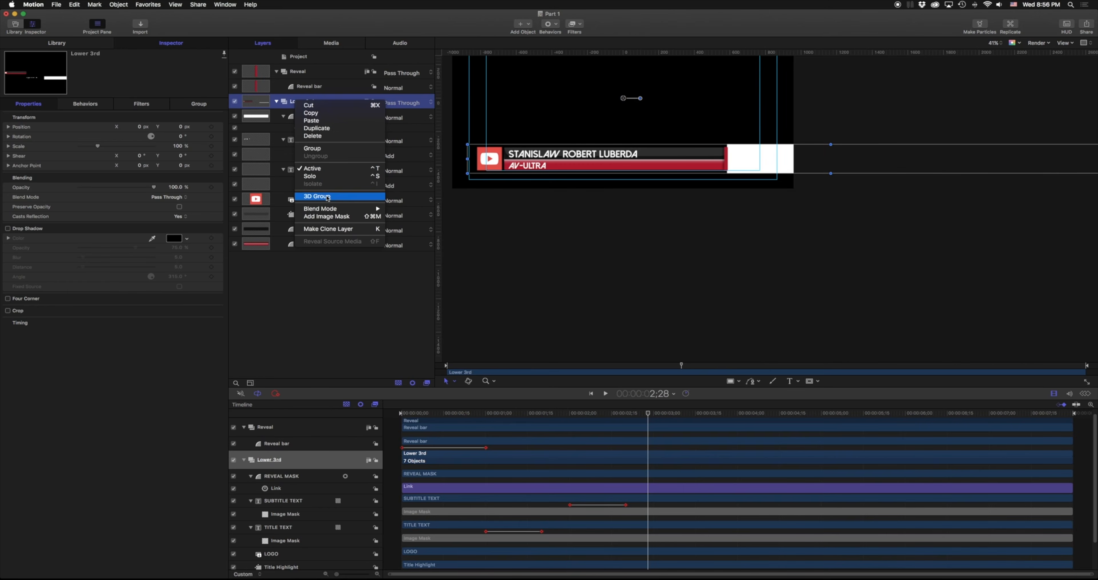
click(332, 218)
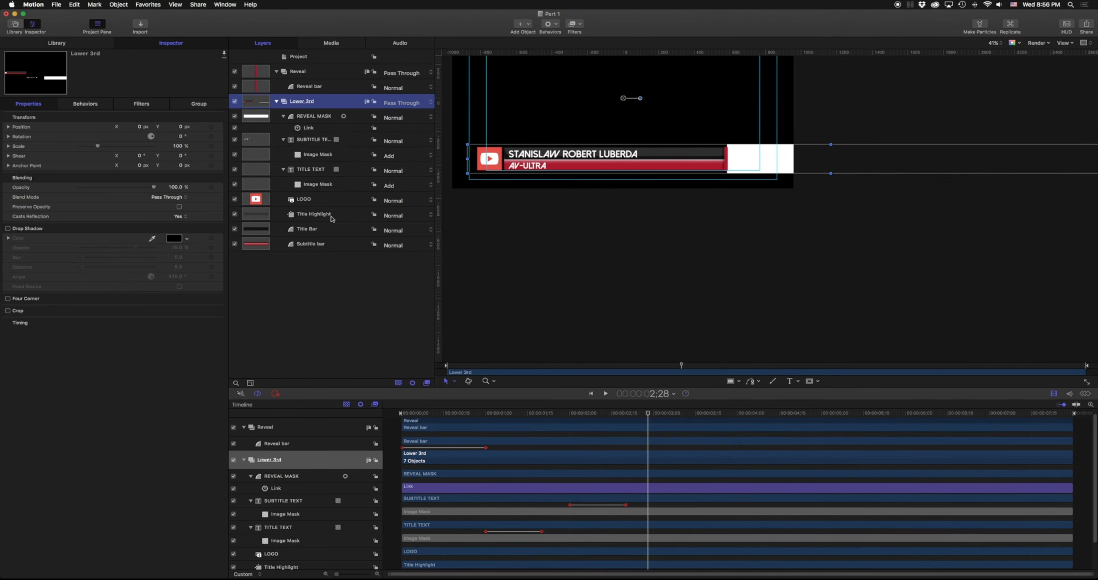
drag(316, 134, 309, 119)
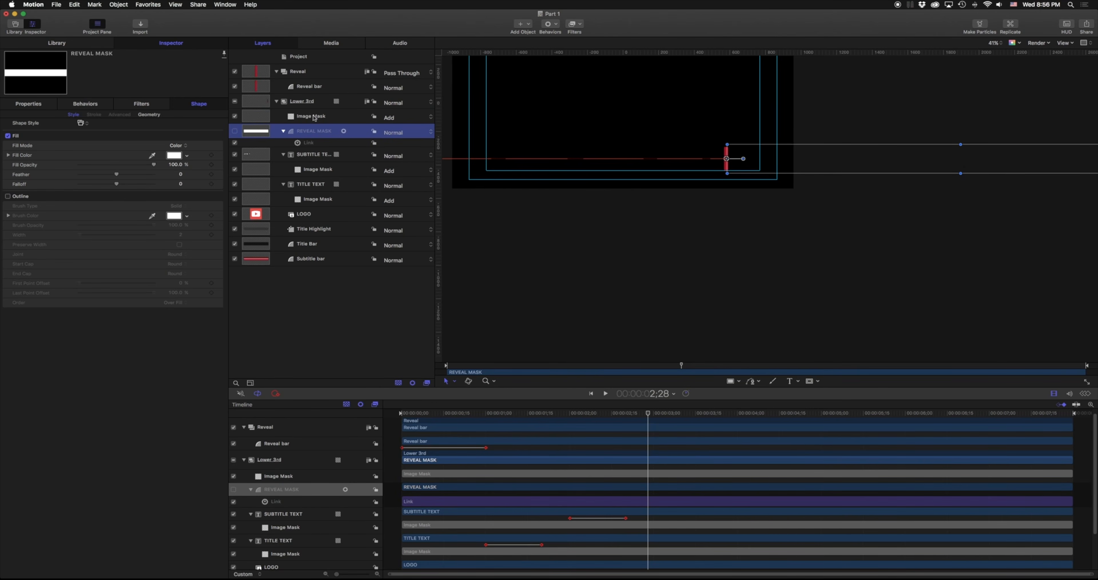
click(314, 119)
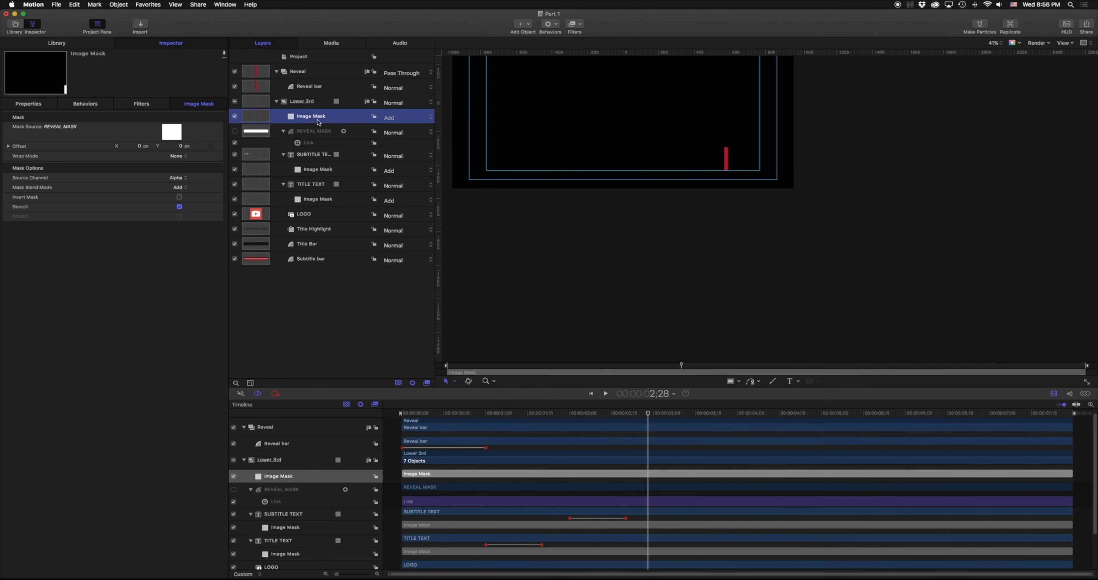
click(179, 198)
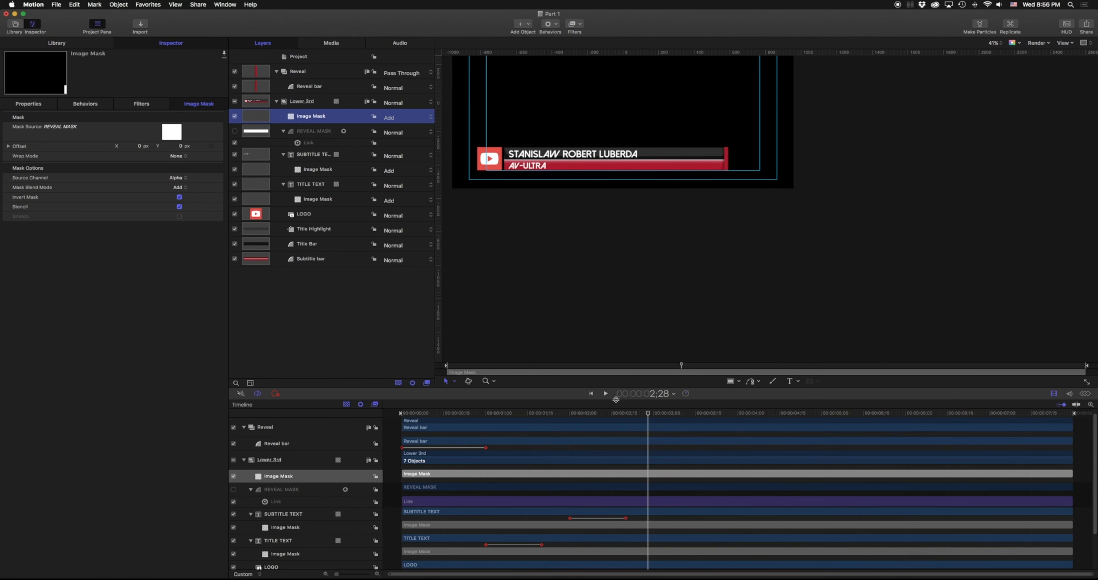
drag(648, 412, 469, 411)
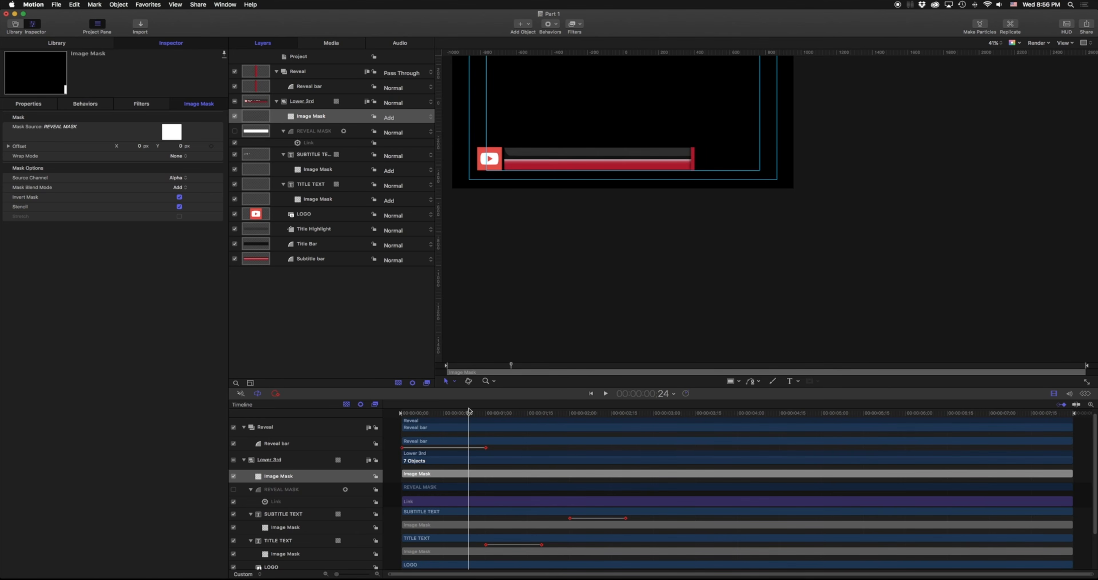
click(235, 131)
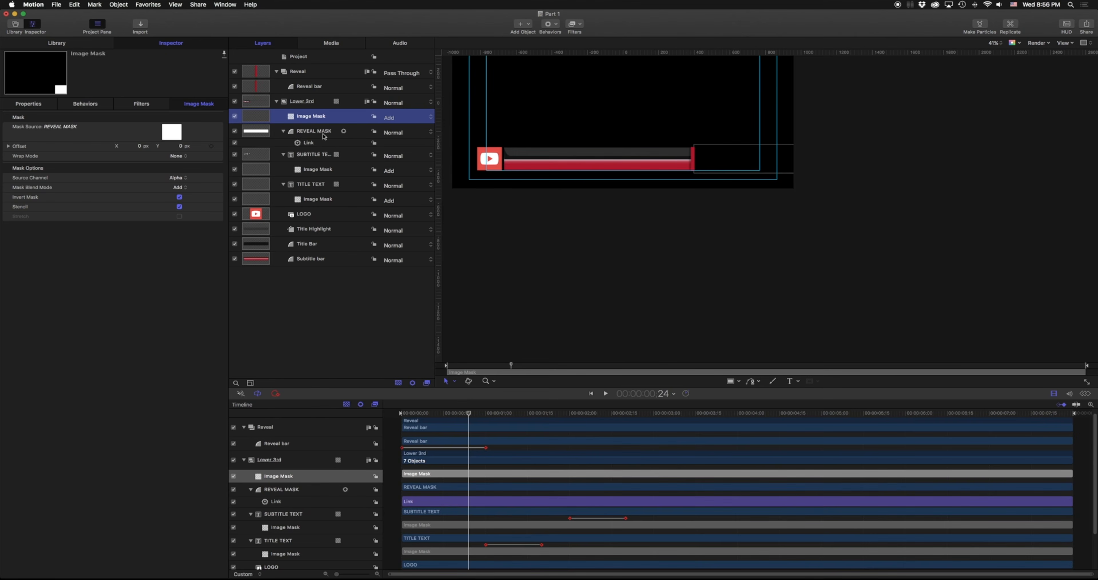
Play and scrub the start of the reveal, then select the REVEAL MASK layer.
click(470, 415)
key(space)
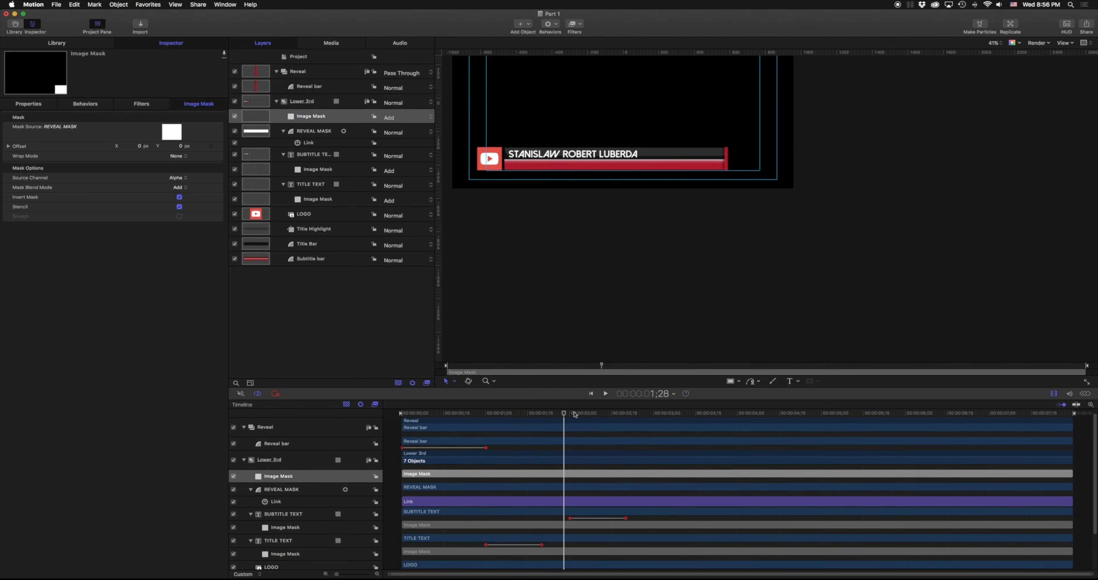
drag(475, 421, 449, 412)
click(319, 118)
click(320, 132)
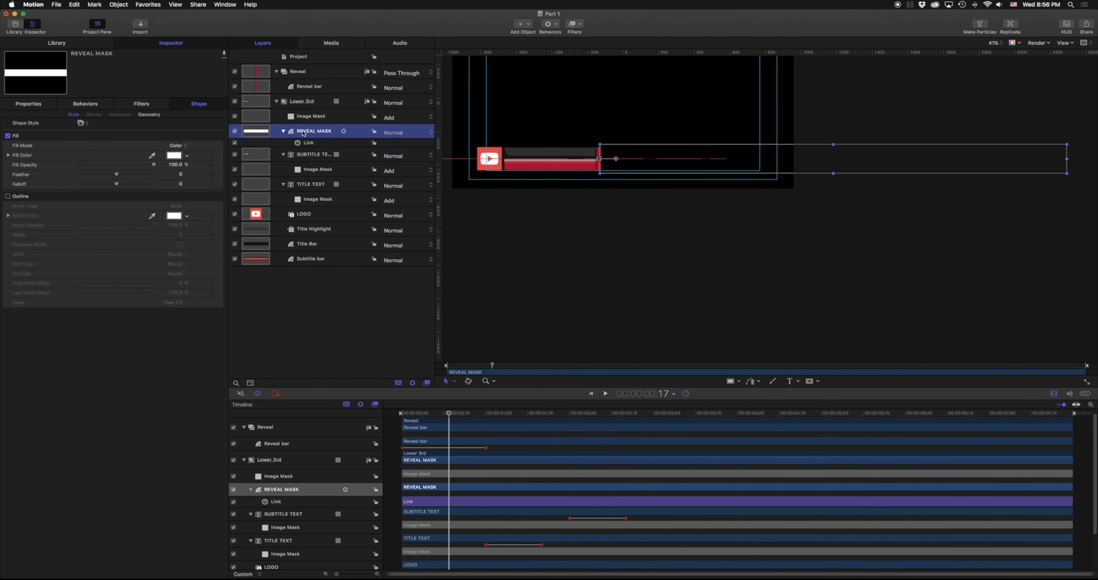
Try moving REVEAL MASK onto the Reveal bar, keep its name, and scrub to watch the title reveal.
drag(313, 133, 309, 92)
double_click(314, 131)
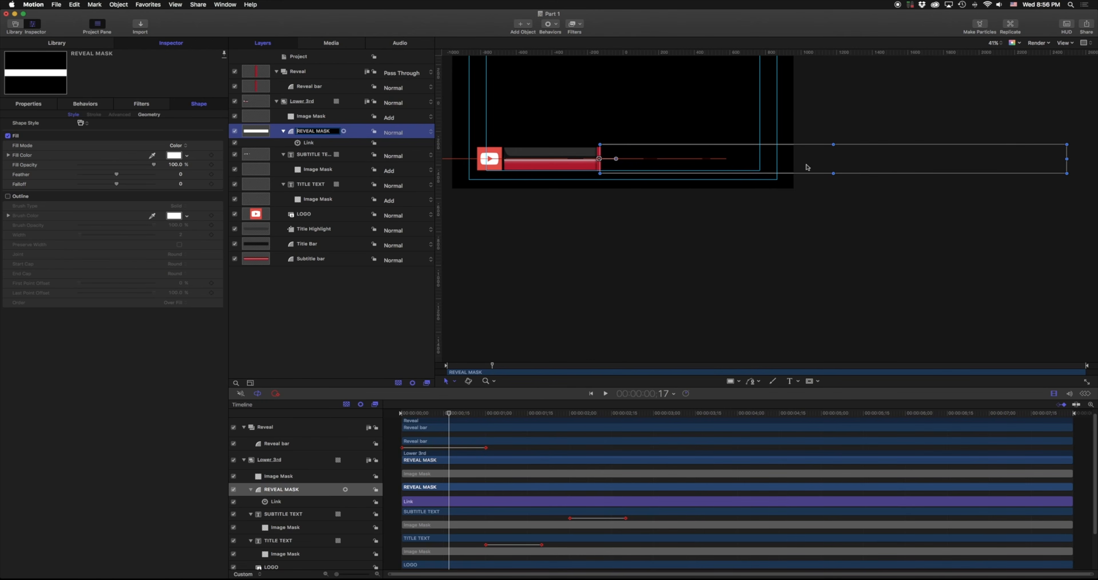
key(Return)
drag(449, 412, 763, 412)
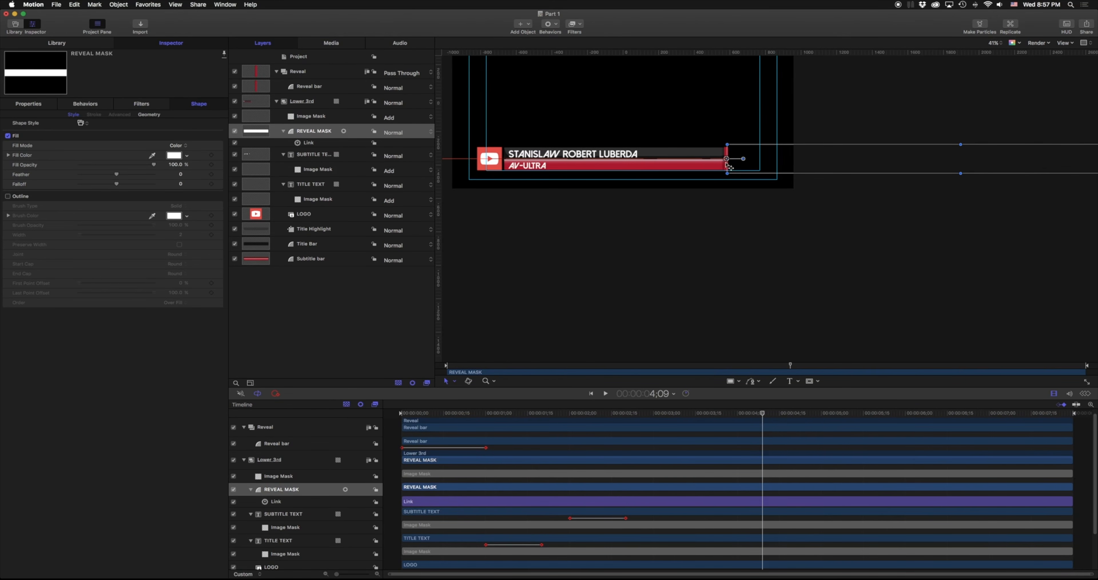
drag(428, 414, 497, 414)
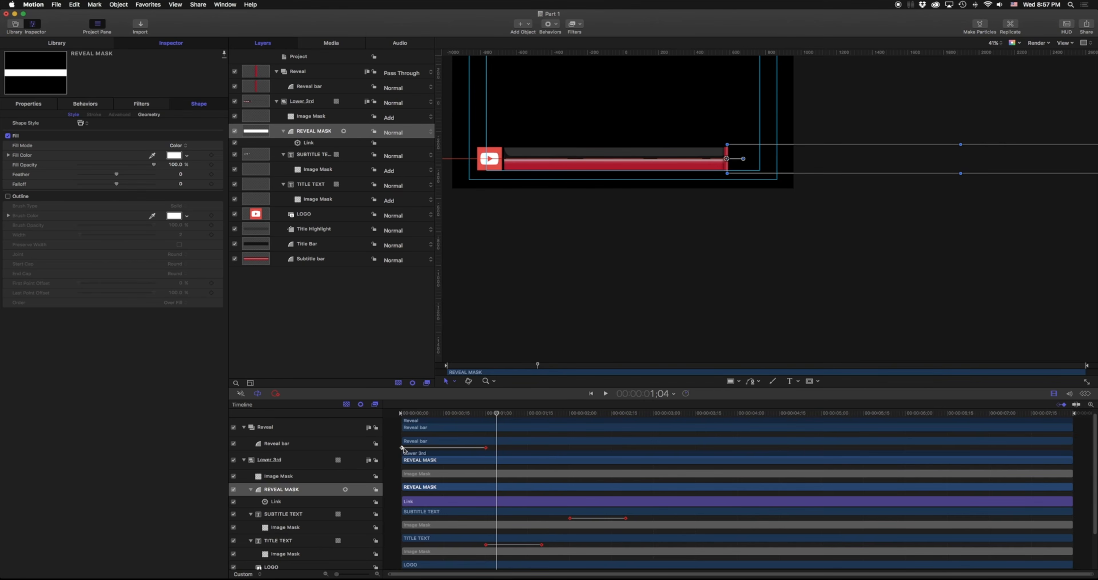
Copy the Reveal bar's Position X keyframes in the Keyframe Editor and paste them at 6;09.
click(430, 444)
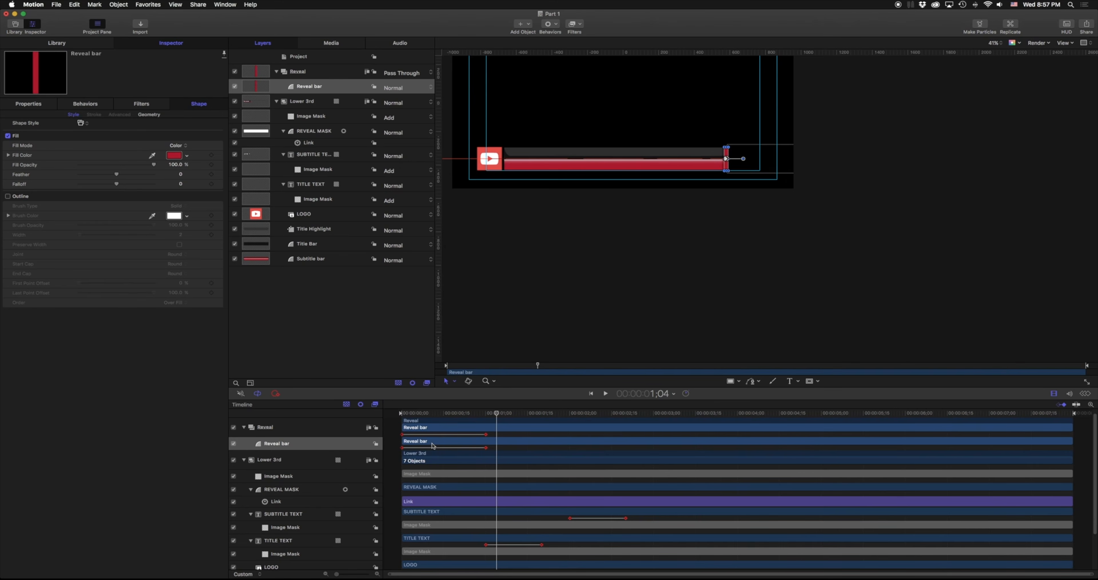
click(1086, 394)
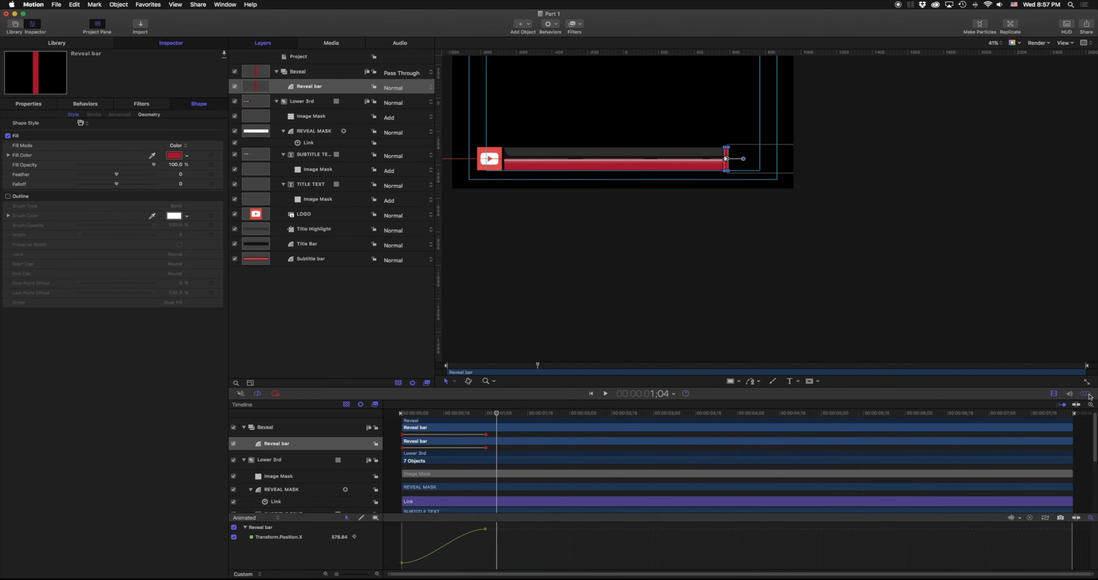
drag(495, 570, 406, 523)
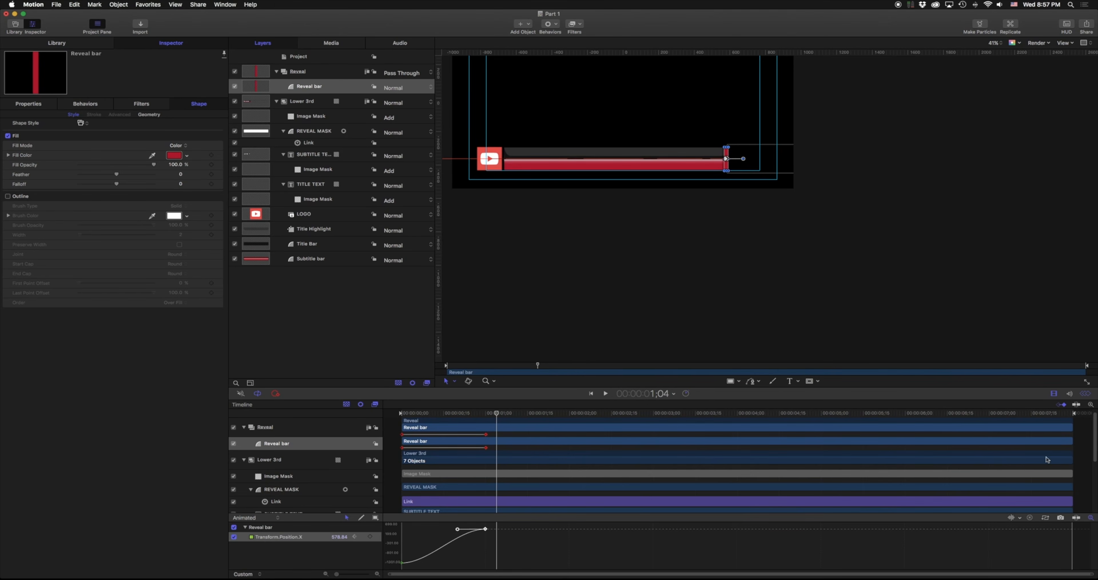
mouse_move(960, 414)
mouse_down()
mouse_move(986, 414)
mouse_move(970, 414)
mouse_up()
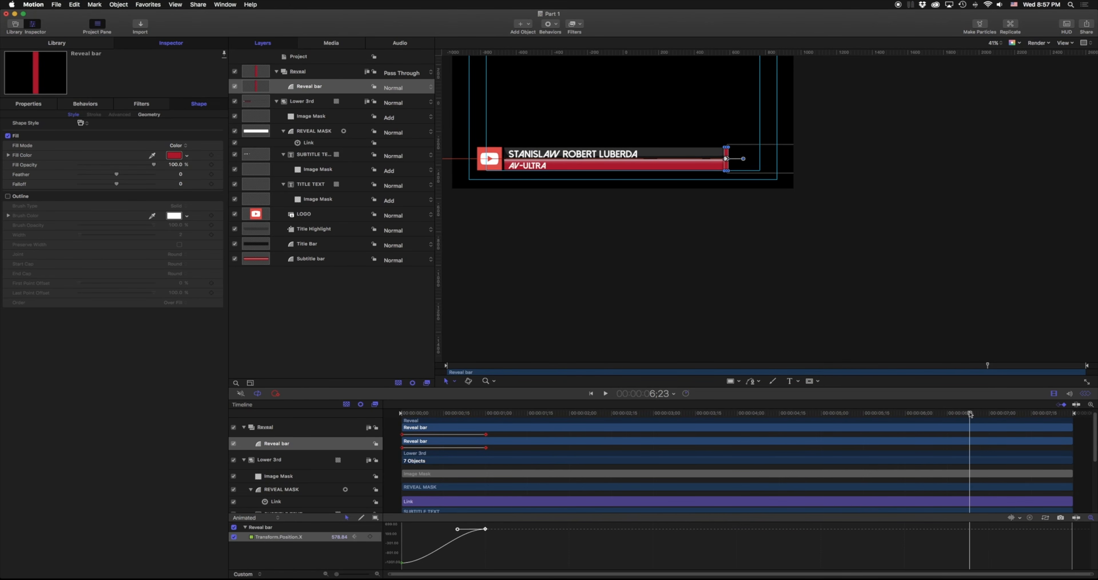
key(super+c)
drag(970, 413, 931, 414)
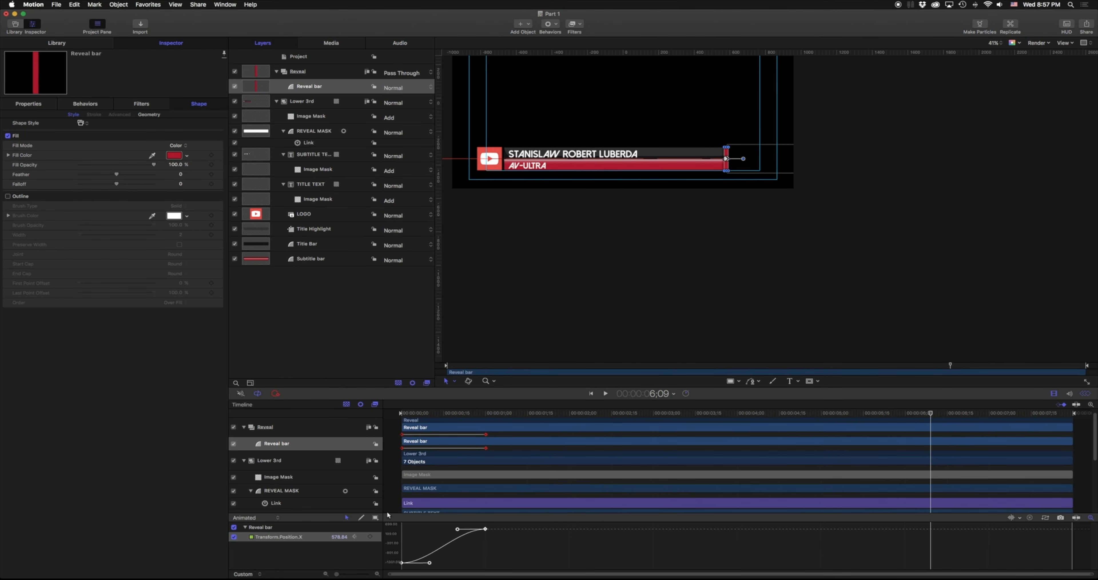
key(super+v)
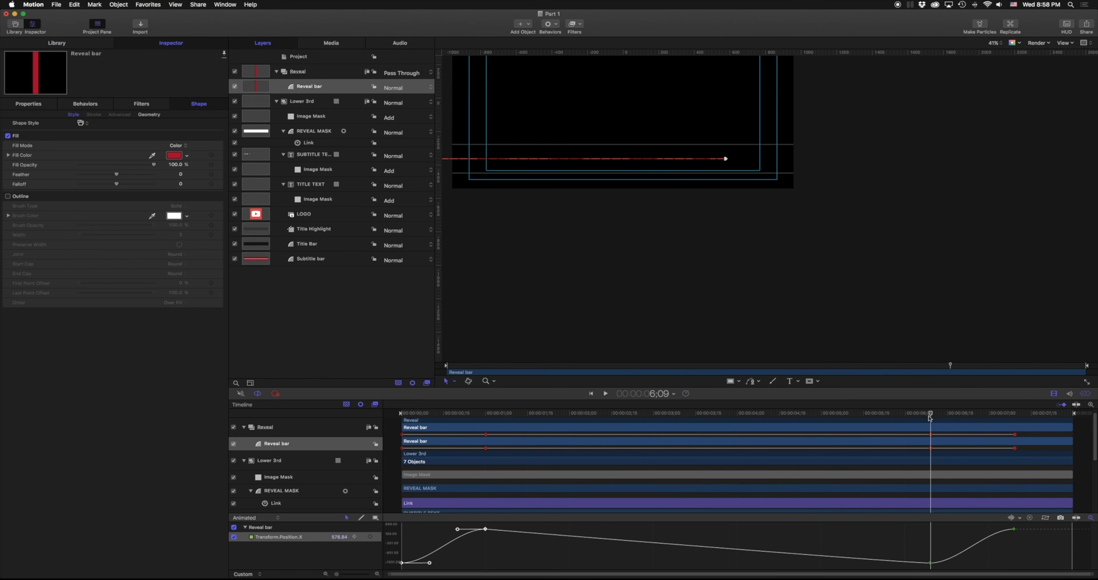
Reverse the pasted keyframes so the bar wipes out, and play back to check.
drag(1041, 569, 919, 517)
right_click(1015, 529)
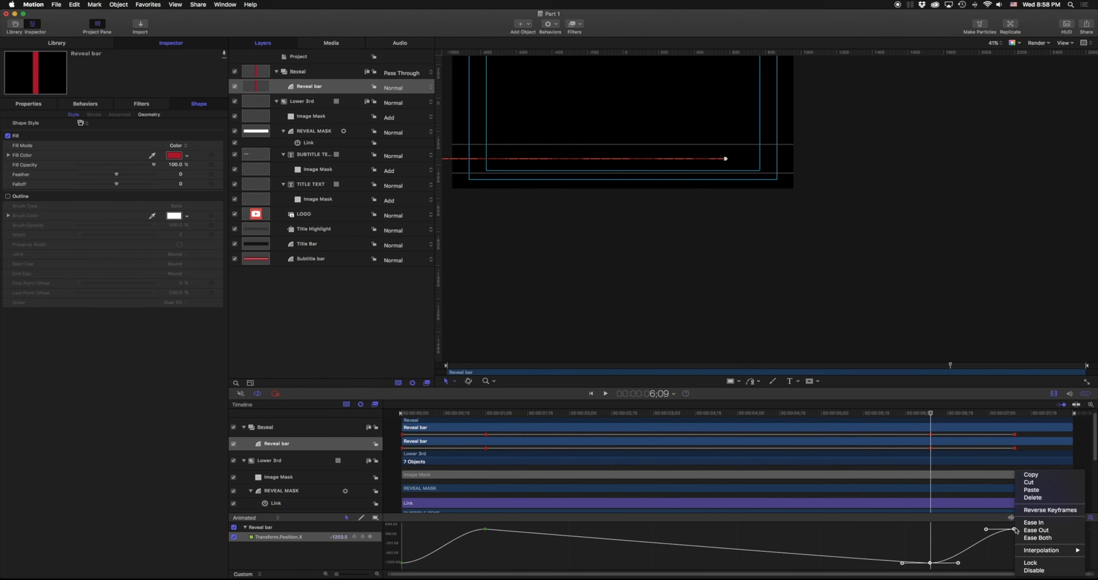
click(1024, 510)
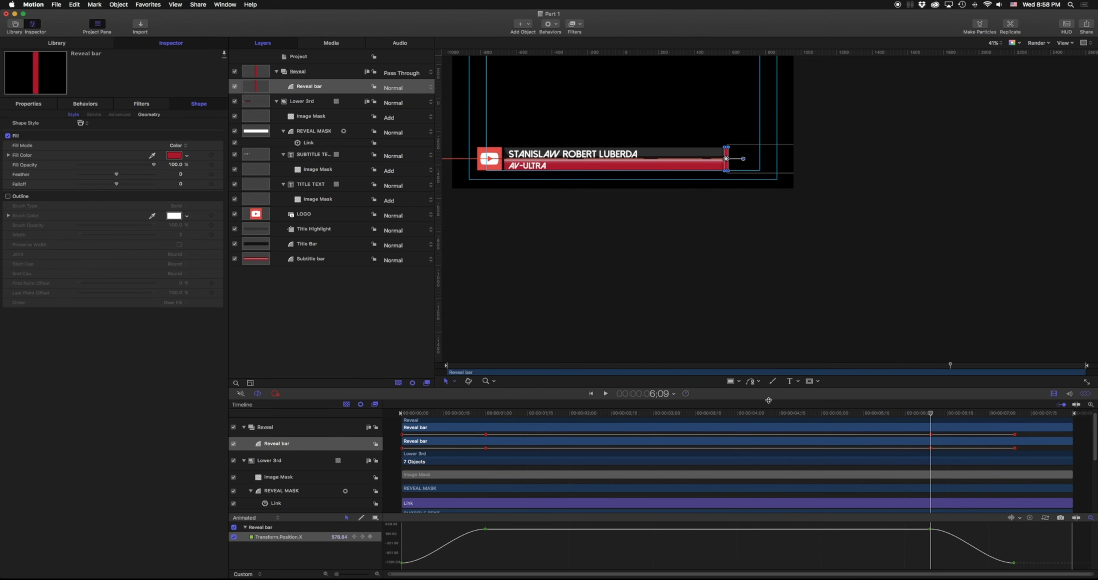
drag(588, 252, 623, 261)
drag(931, 412, 900, 412)
key(space)
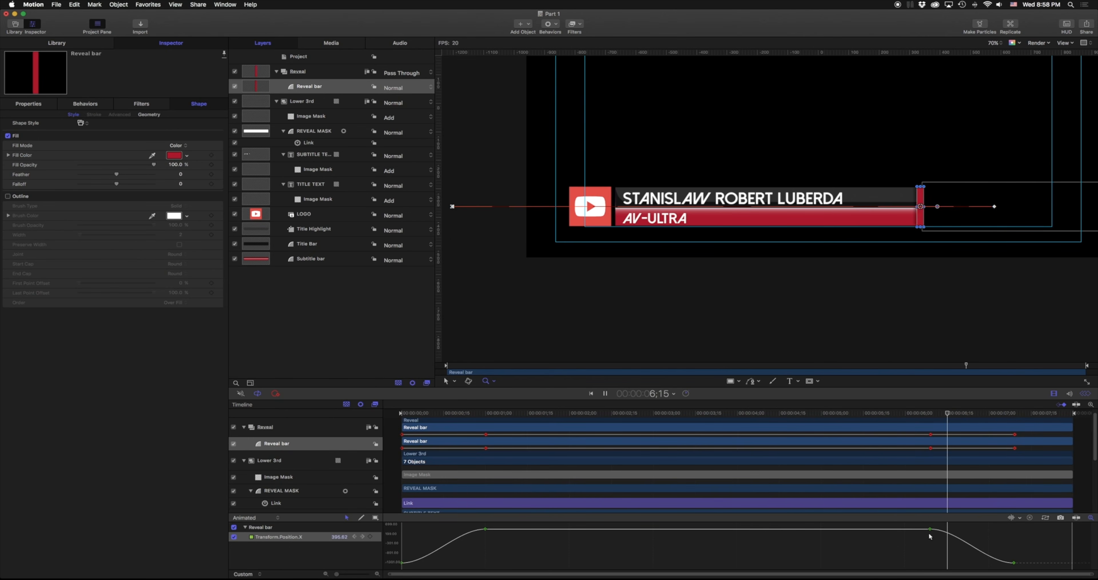
key(space)
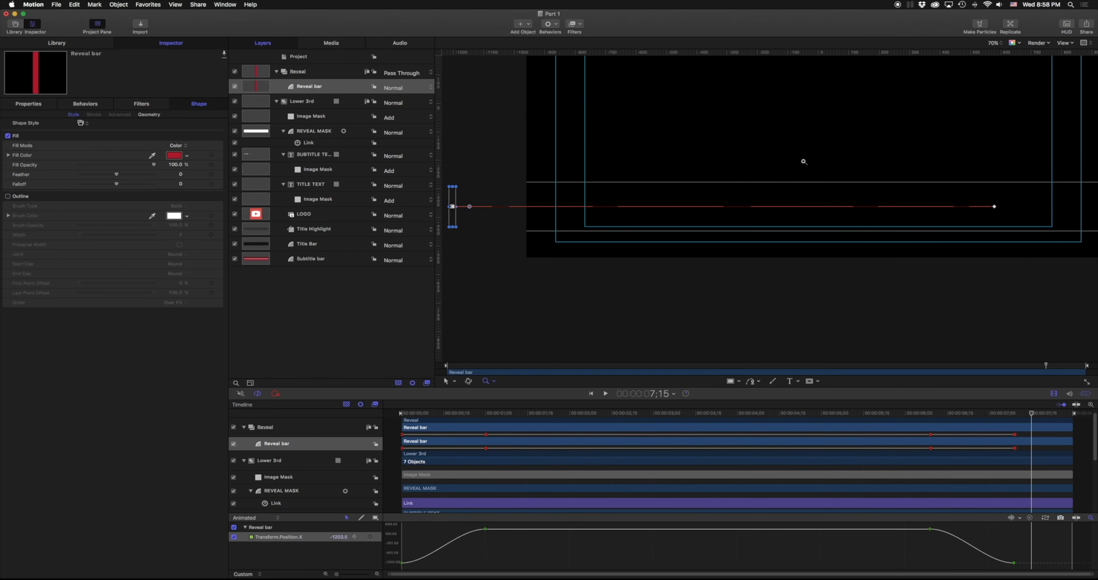
drag(821, 147, 706, 227)
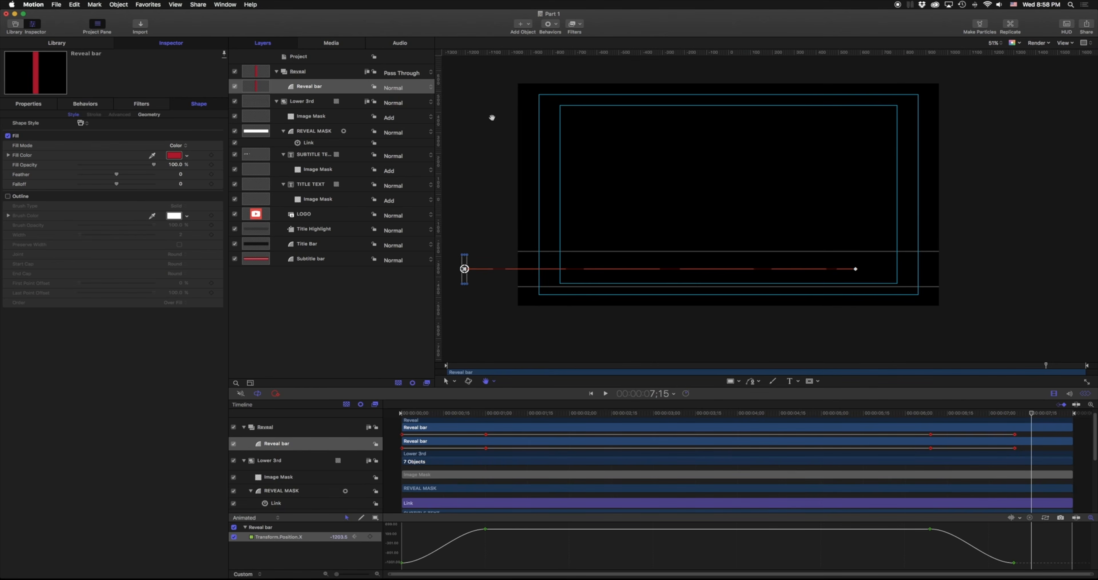
Set up Export Movie with Apple ProRes 4444 and Color + Alpha render output.
click(197, 4)
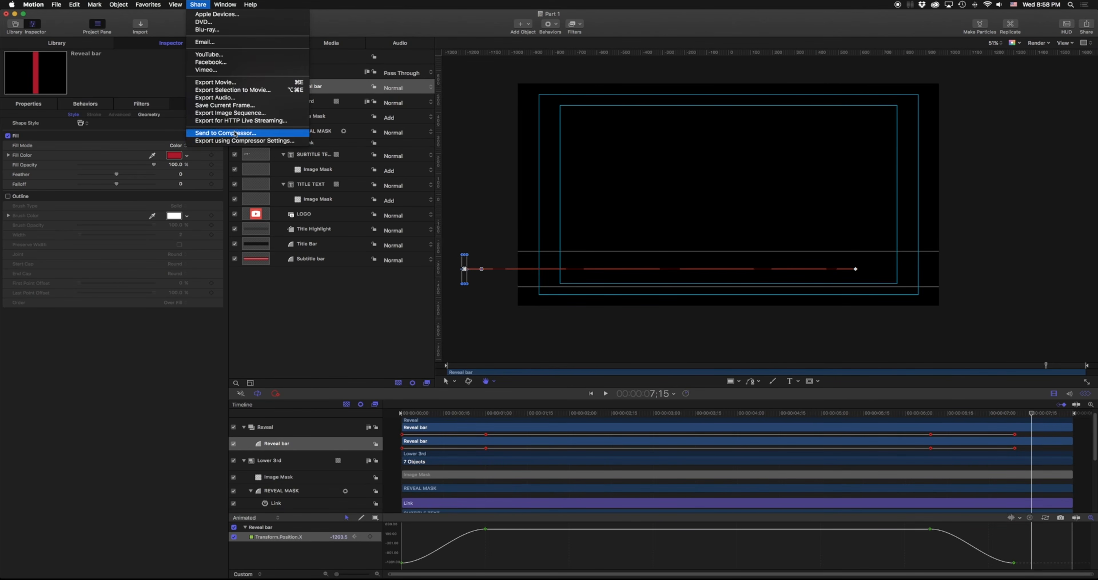
click(229, 83)
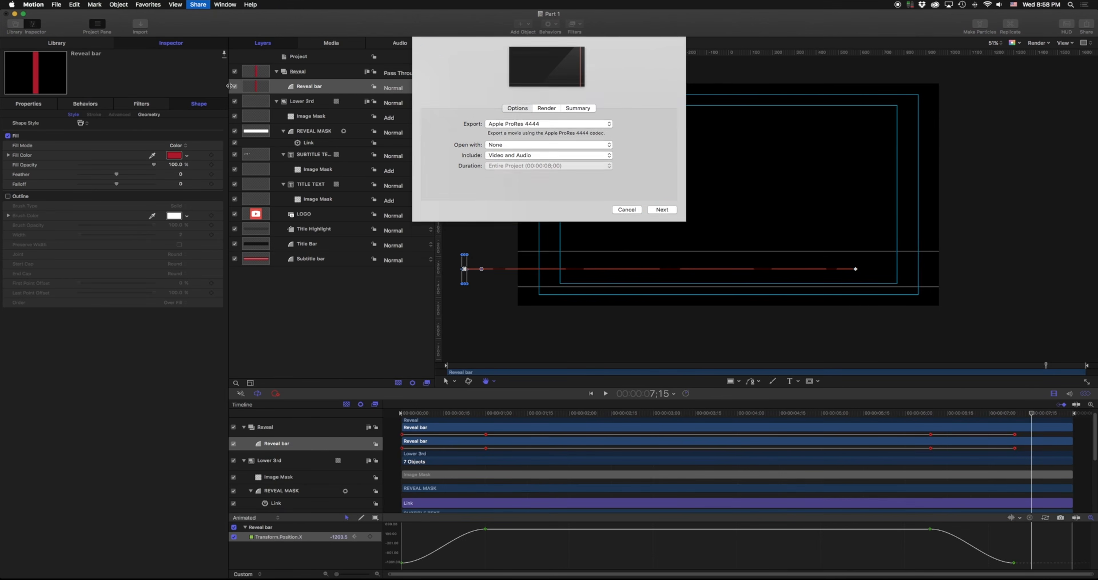
click(591, 156)
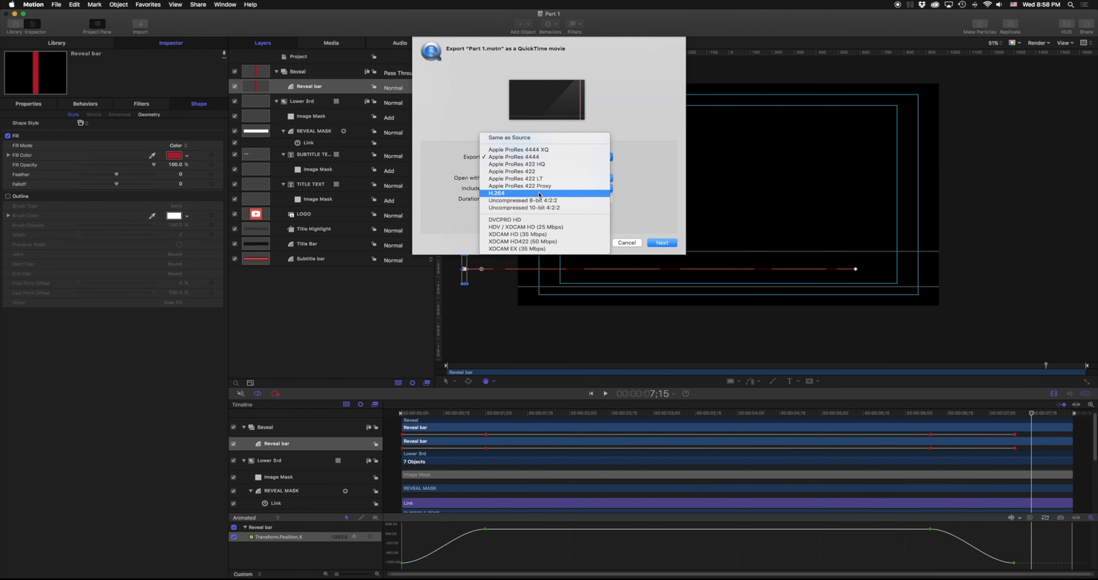
click(544, 147)
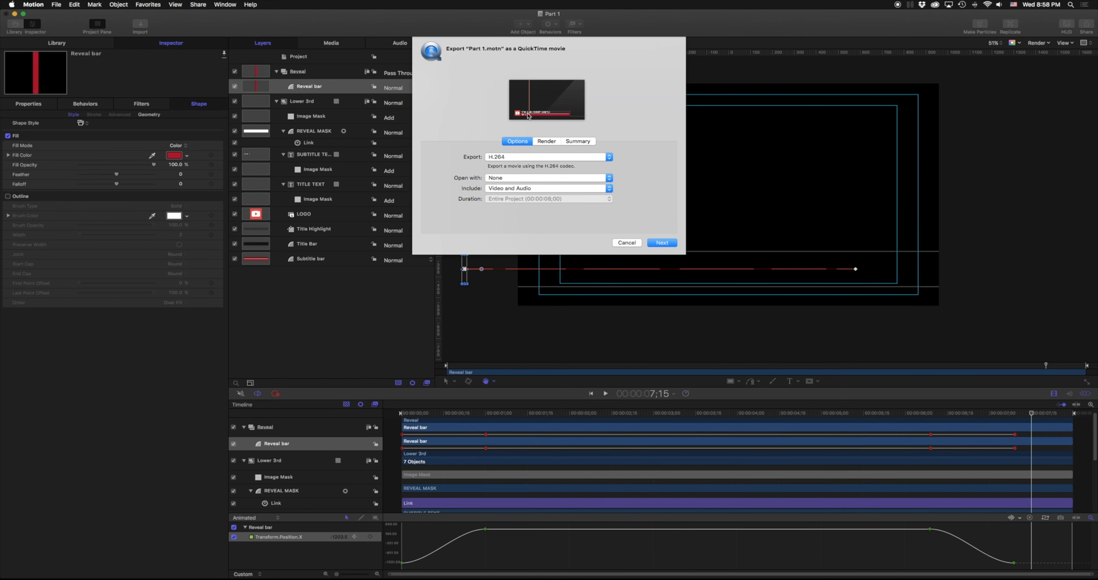
click(533, 157)
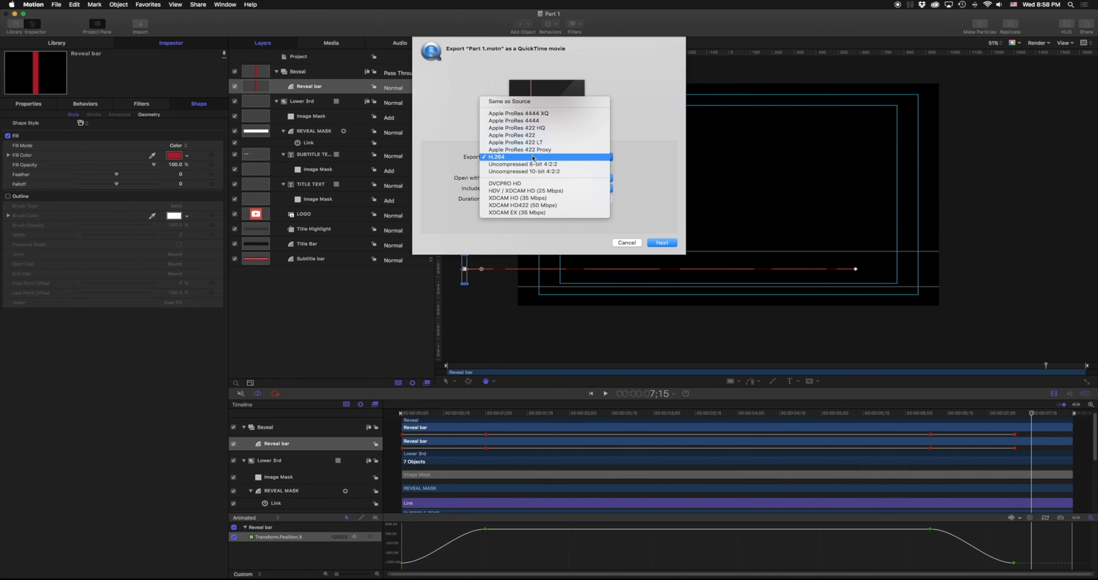
click(525, 122)
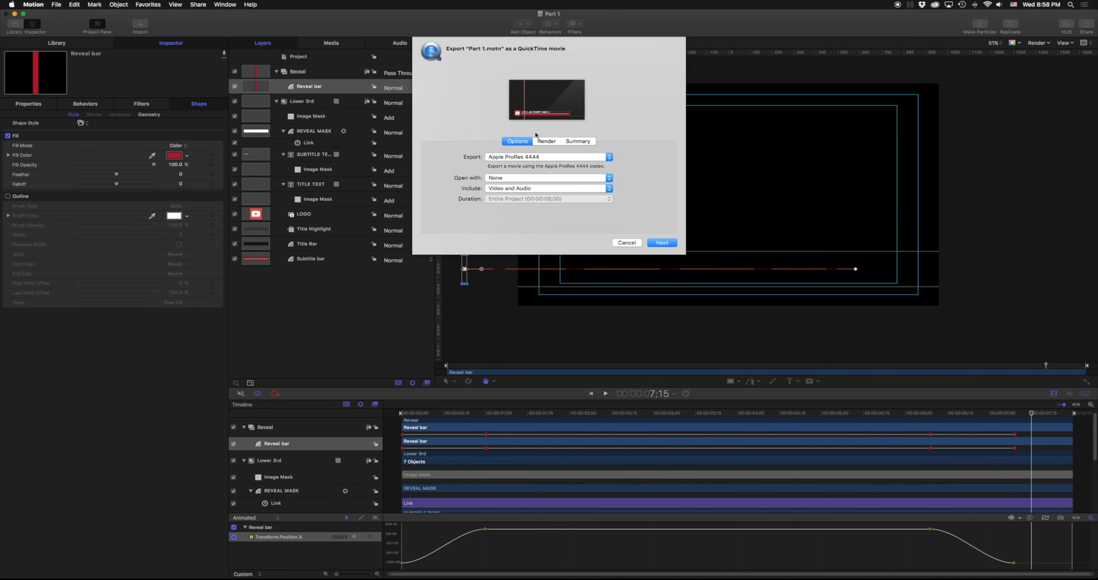
click(547, 142)
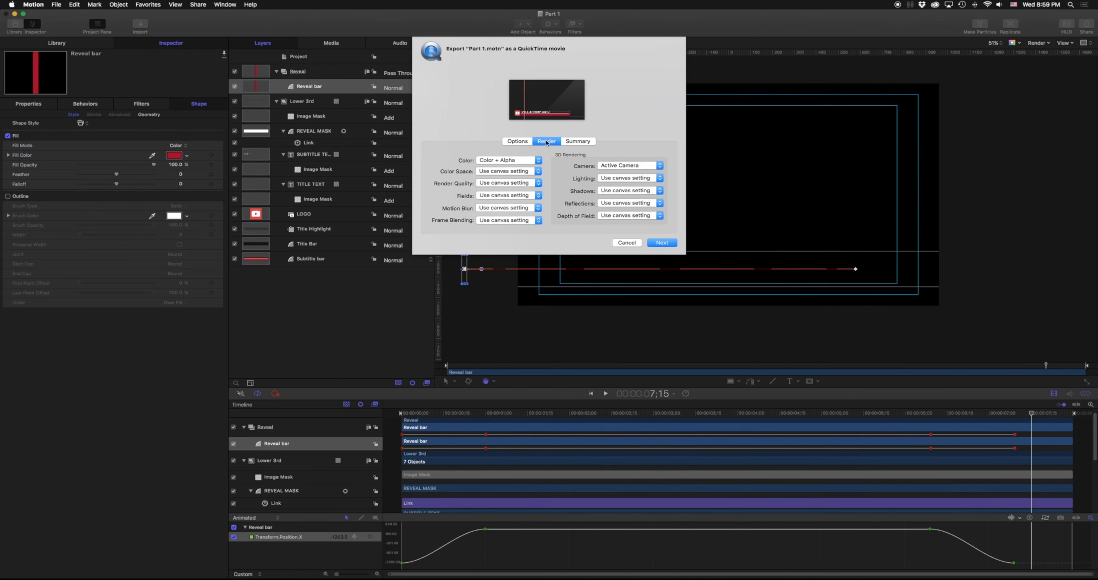
click(512, 161)
click(506, 161)
Cancel the movie export and switch the canvas to show transparency behind the lower third.
click(630, 242)
click(1015, 43)
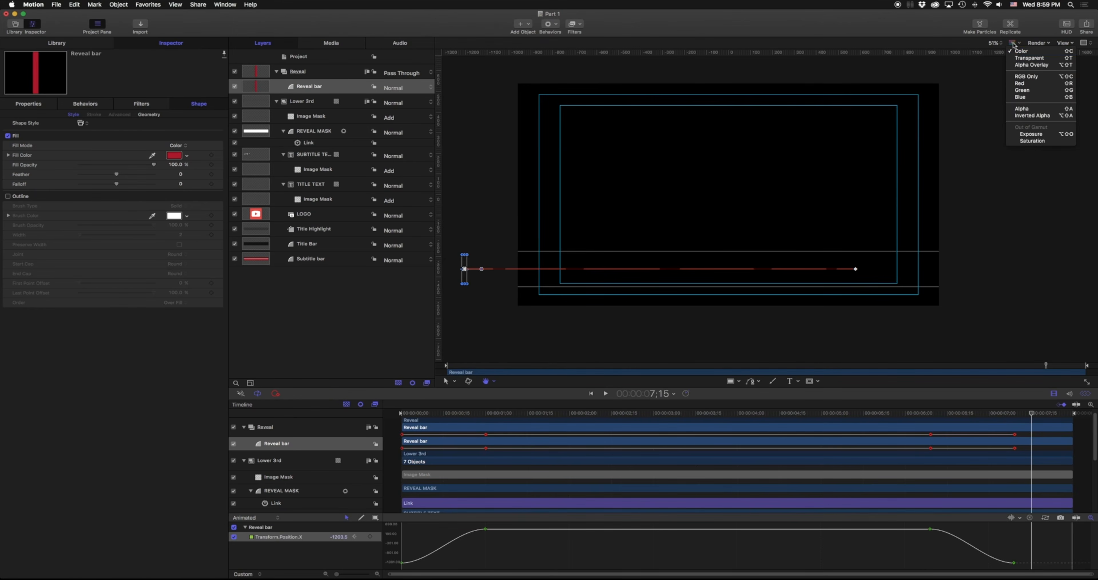
click(1028, 60)
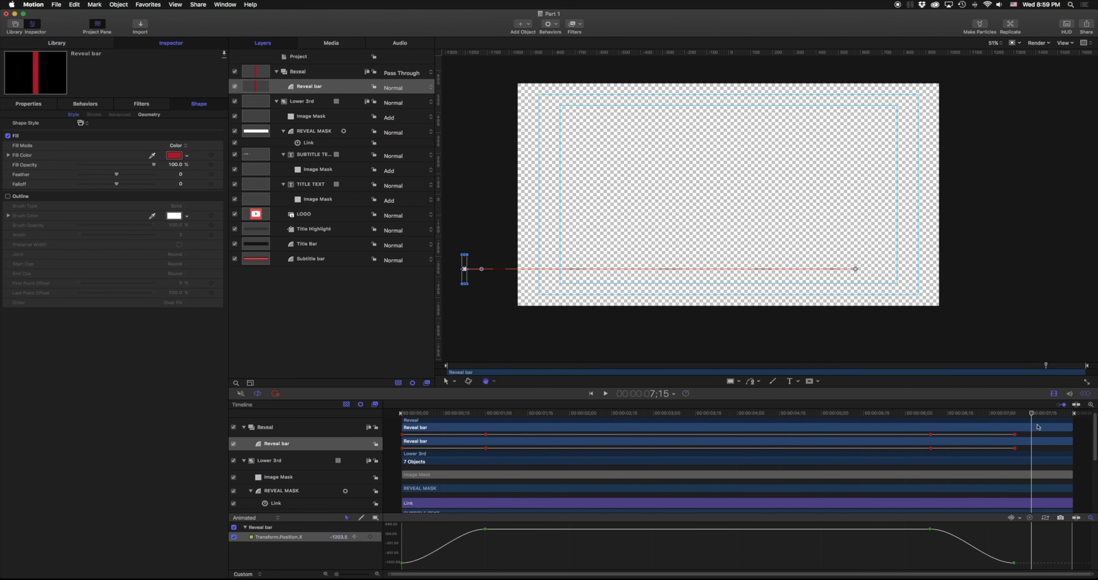
Scrub back to where the lower third is visible and restore the canvas's black Color background.
drag(1030, 415, 965, 416)
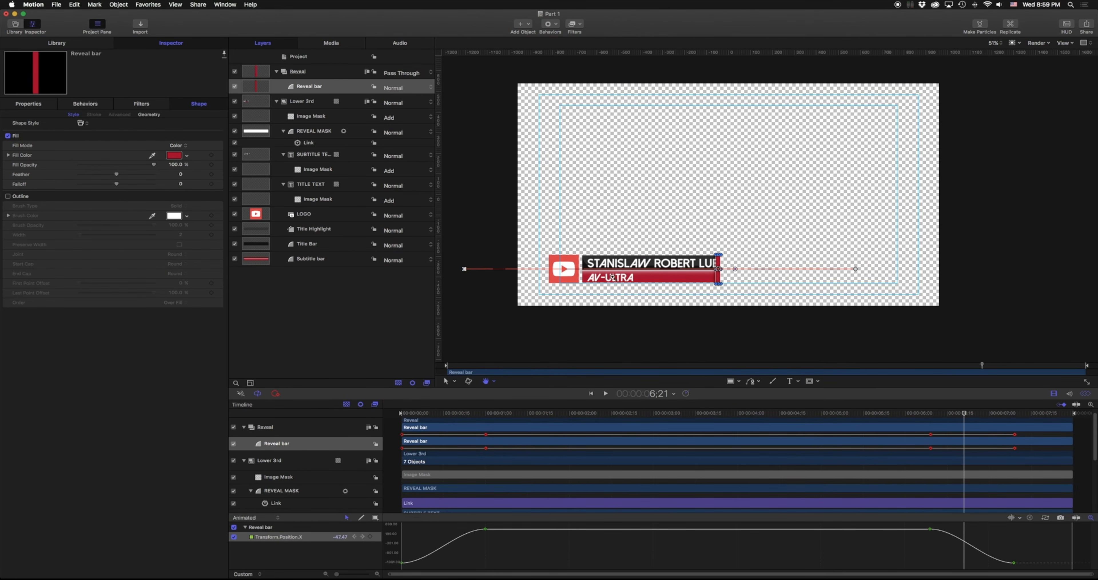
click(1017, 42)
click(1032, 64)
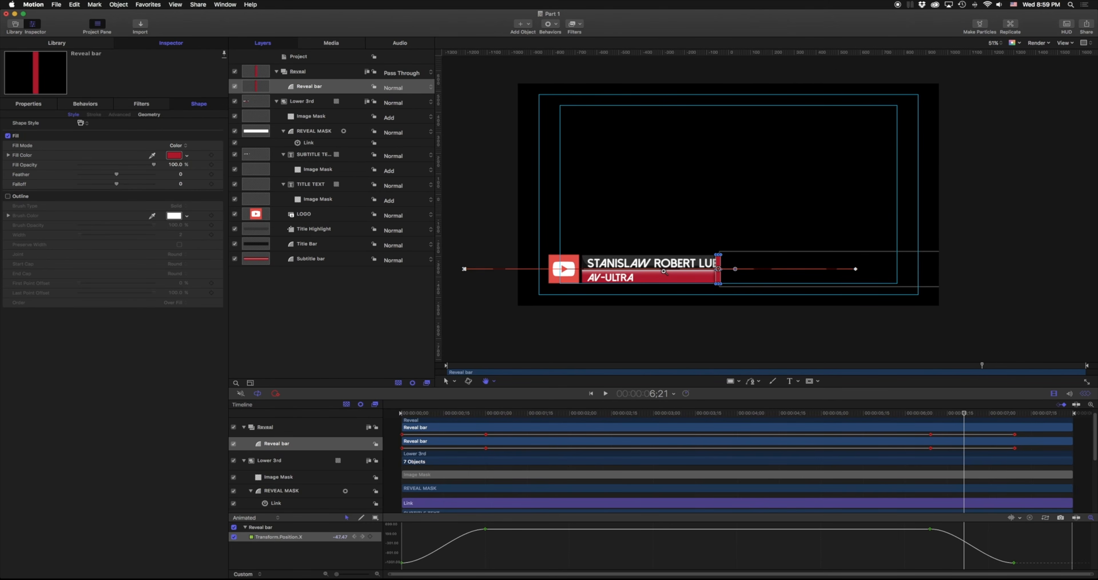
Start publishing the project as a template in category AV Ultra Free Classes, naming it 'Lo…'.
click(57, 5)
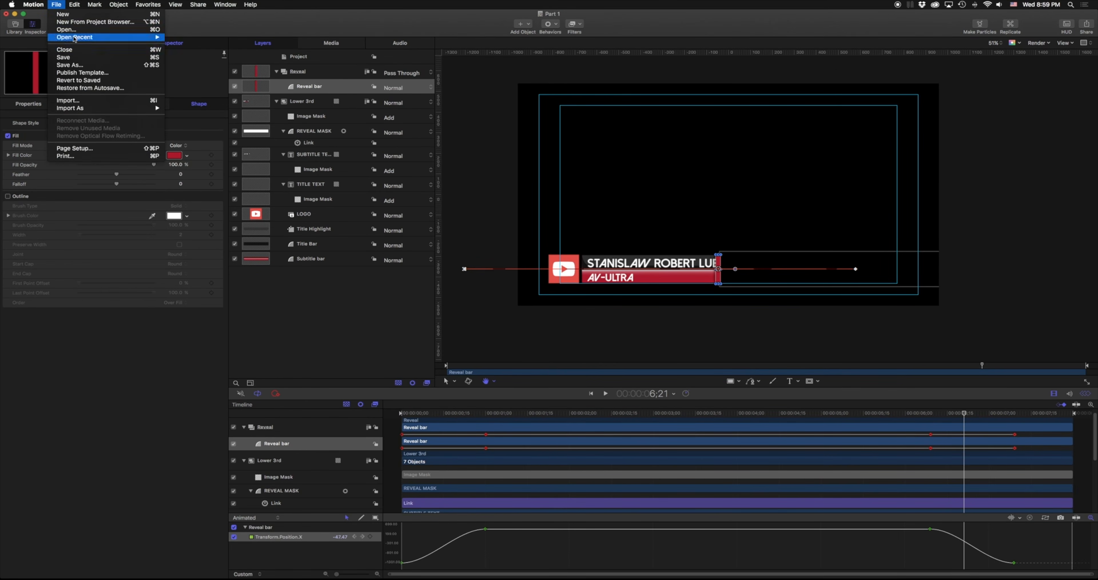
click(94, 74)
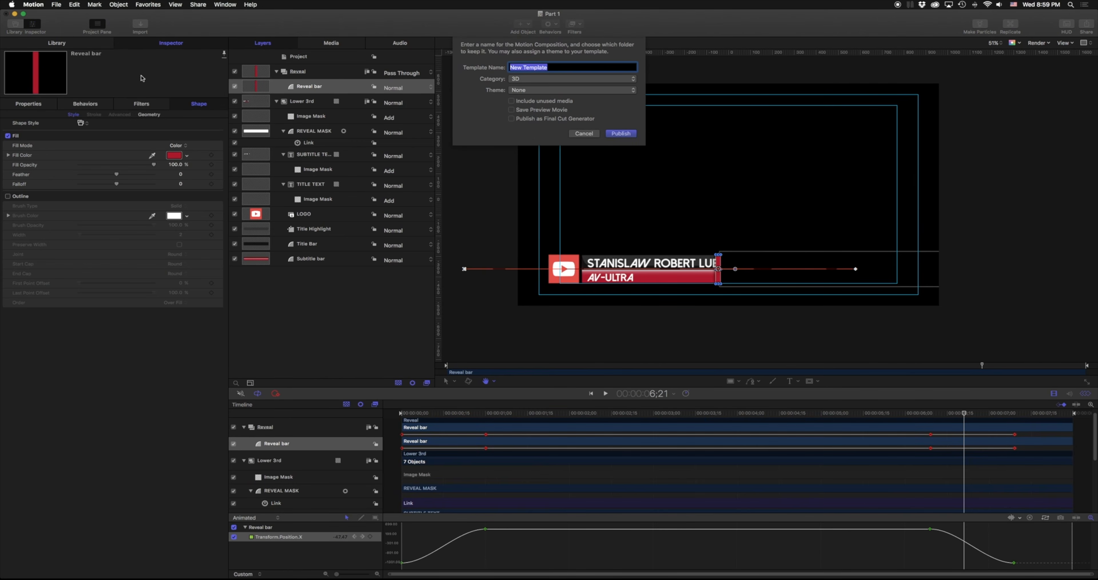
click(528, 80)
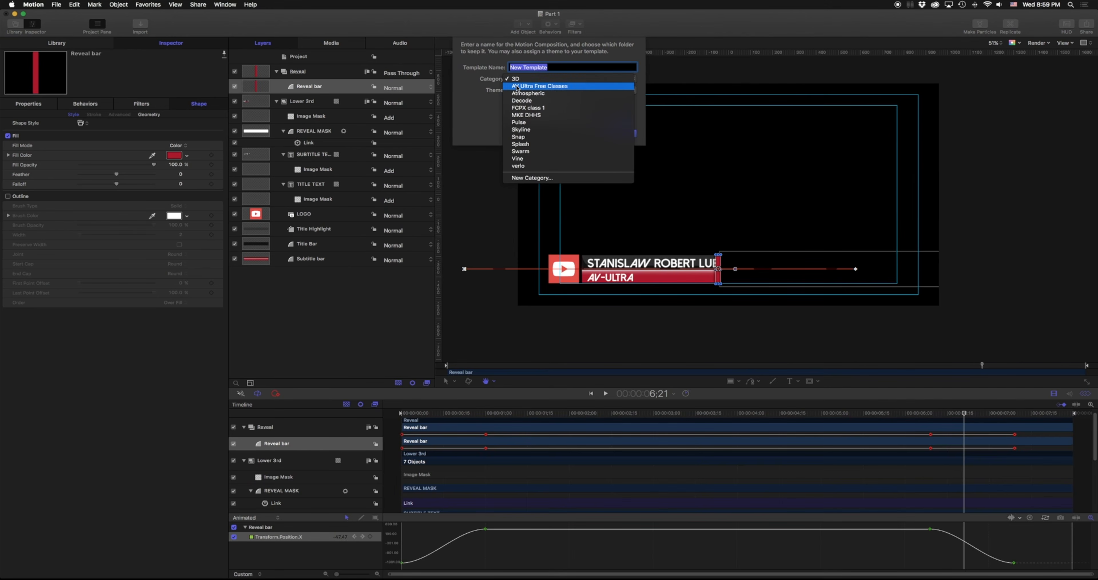
click(526, 87)
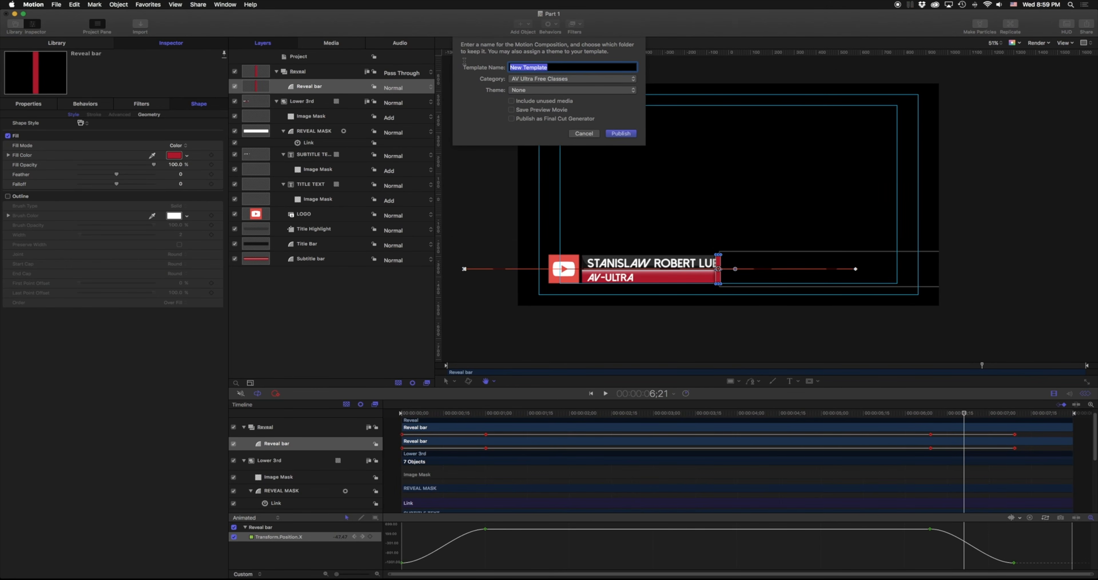
text(Lower third Demo)
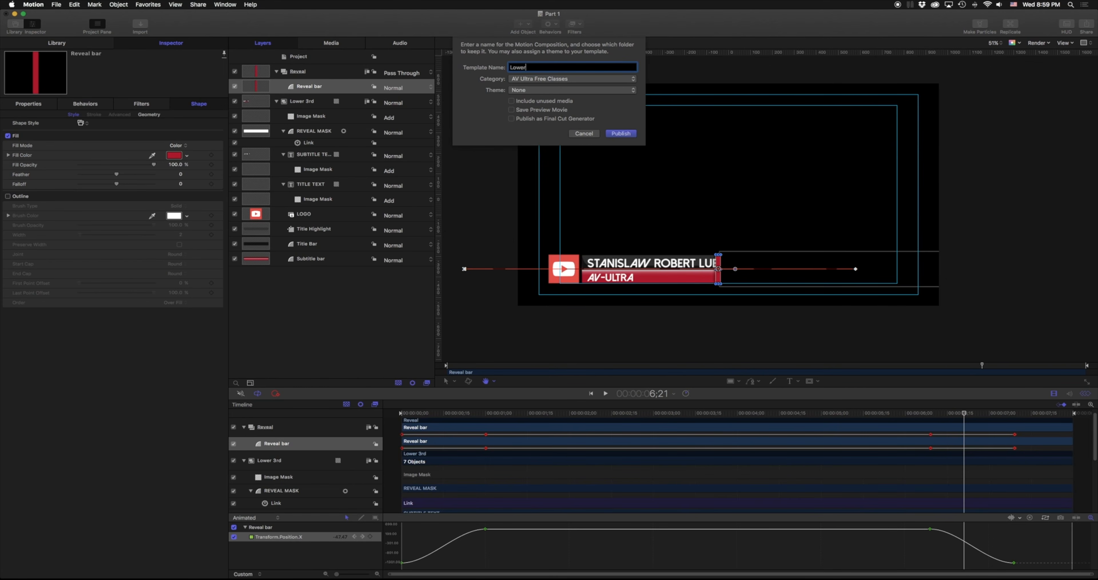